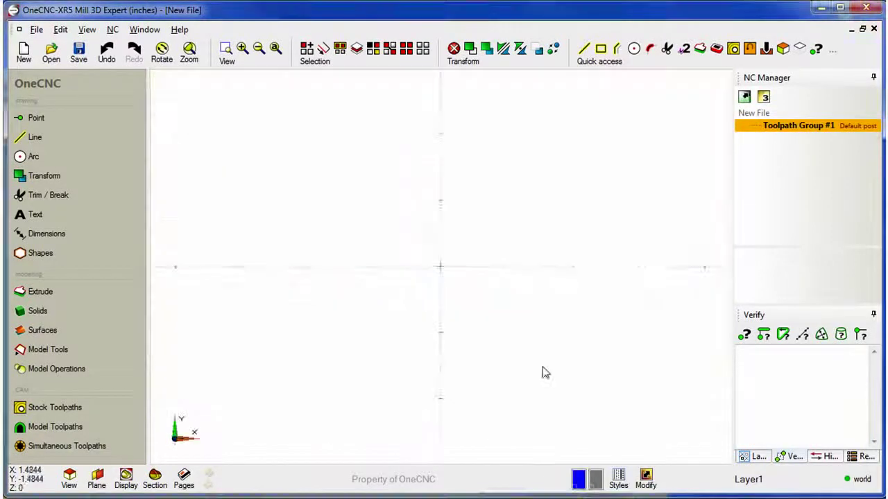
# Draw a separate horizontal line about 2.75 inches long just below the X axis.
pyautogui.keyDown('shift'); pyautogui.moveTo(545, 373); pyautogui.dragTo(402, 243, button='middle'); pyautogui.keyUp('shift')
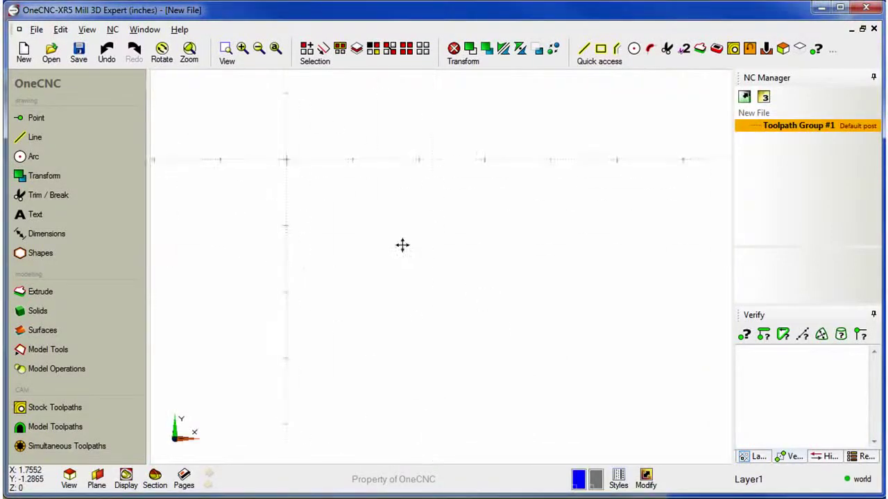
pyautogui.click(30, 137)
pyautogui.click(373, 214)
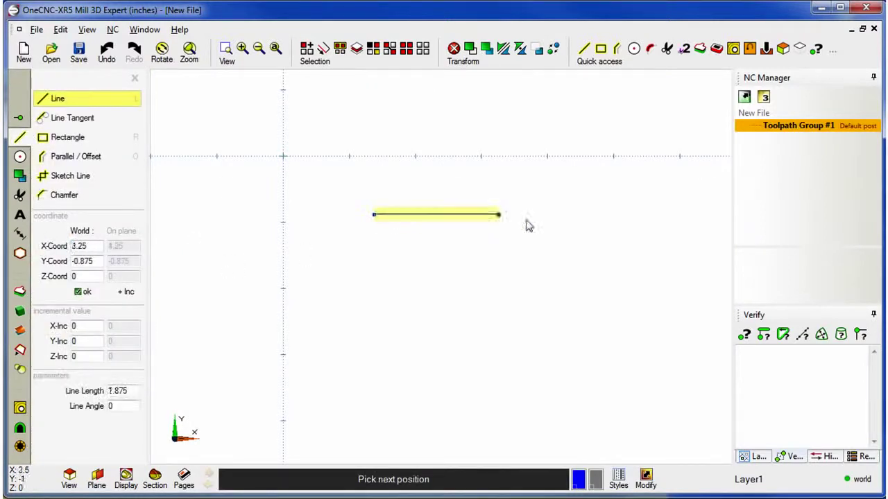
pyautogui.click(559, 214)
pyautogui.rightClick(574, 299)
# Draw a connected eight-segment line chain from about X 4.5, Y -2 around the lower right to X 1, Y -3.25, leaving the outline open.
pyautogui.keyDown('shift'); pyautogui.moveTo(574, 299); pyautogui.dragTo(472, 226, button='middle'); pyautogui.keyUp('shift')
pyautogui.scroll(-1, 471, 226)
pyautogui.click(473, 217)
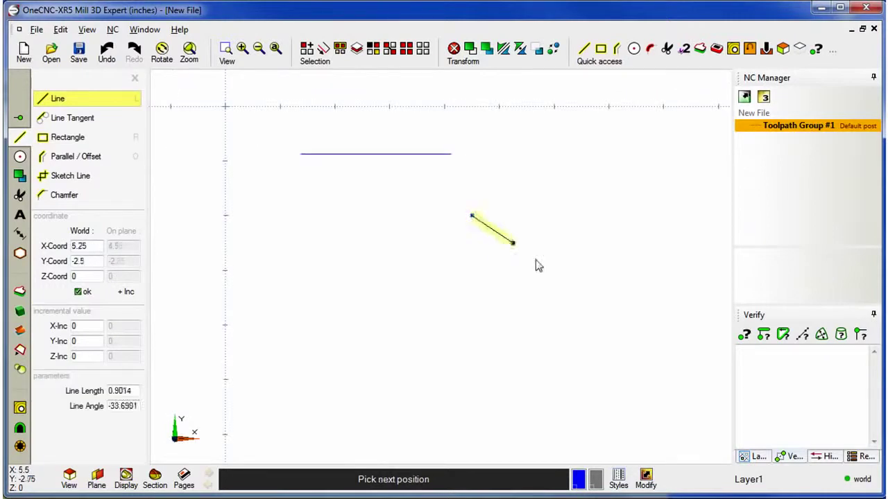
pyautogui.click(540, 264)
pyautogui.click(540, 373)
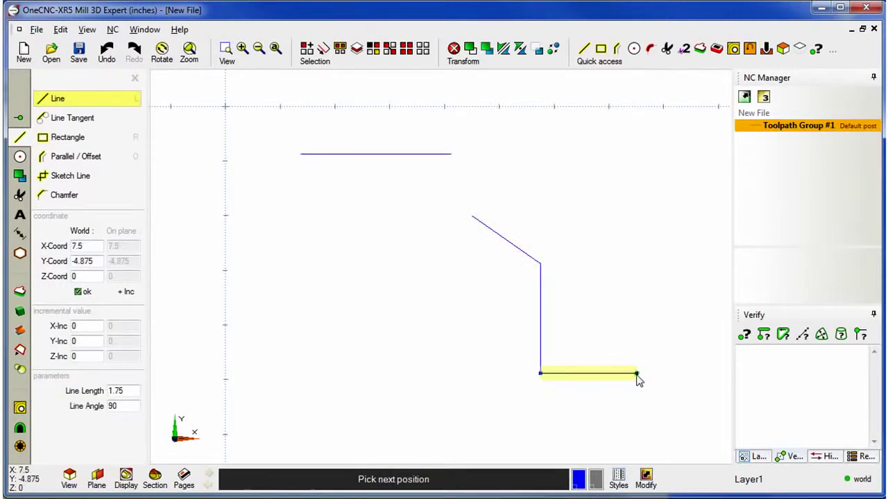
pyautogui.click(636, 374)
pyautogui.click(636, 456)
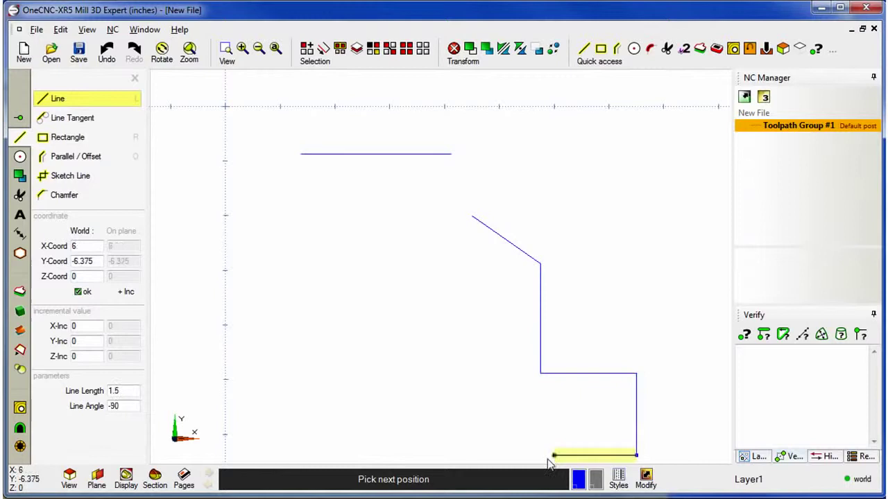
pyautogui.click(540, 456)
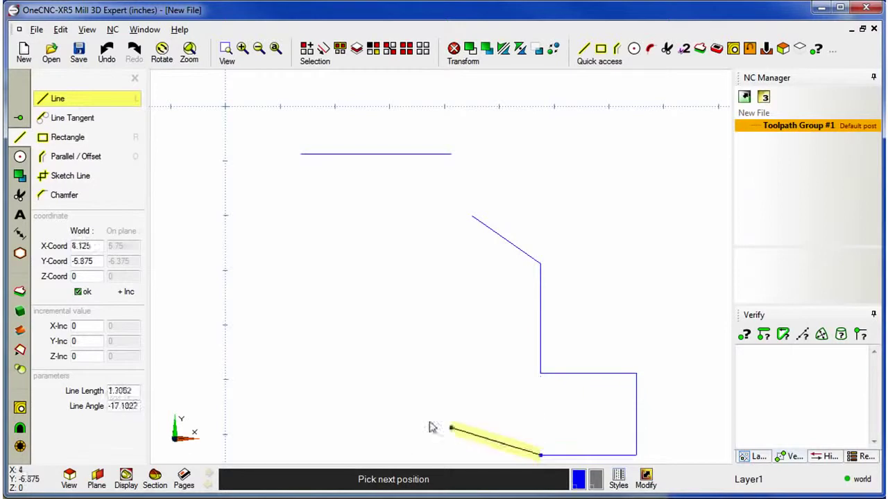
pyautogui.click(390, 407)
pyautogui.click(281, 407)
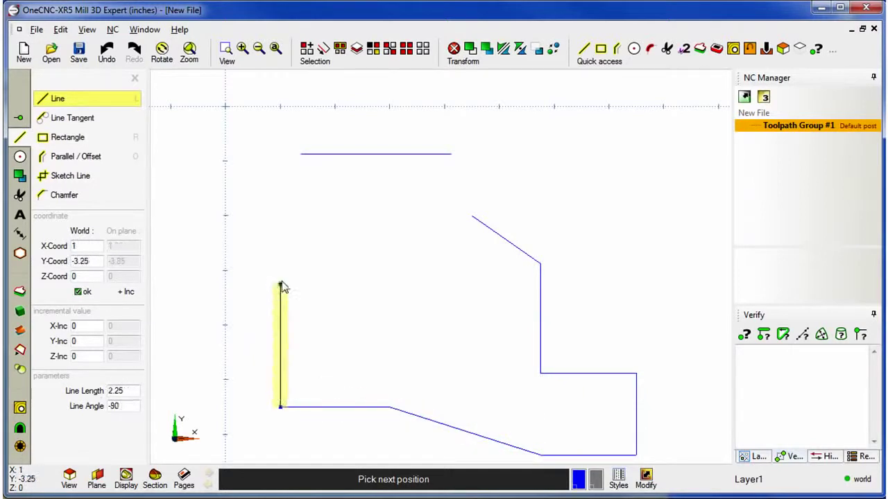
pyautogui.click(281, 285)
pyautogui.press('Escape')
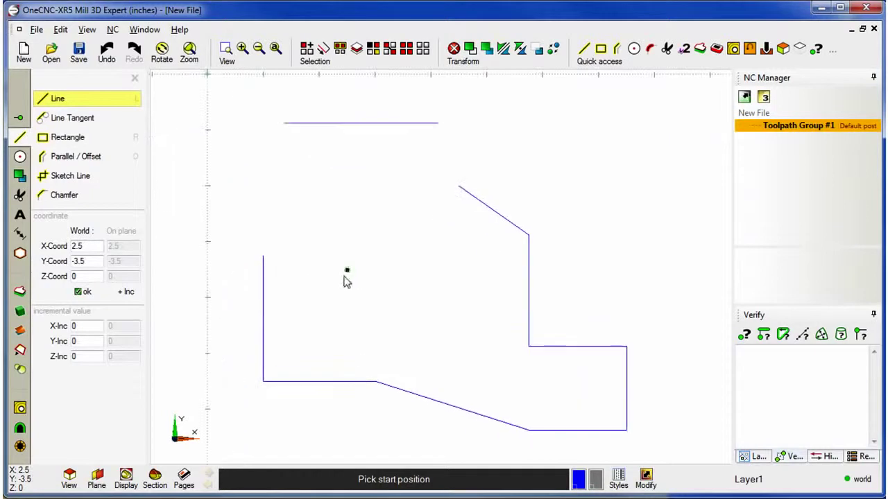
# Place a 1-inch diameter circle below the outline's lower left edge, centred at about X 1.75, Y -6.375.
pyautogui.click(19, 156)
pyautogui.click(347, 297)
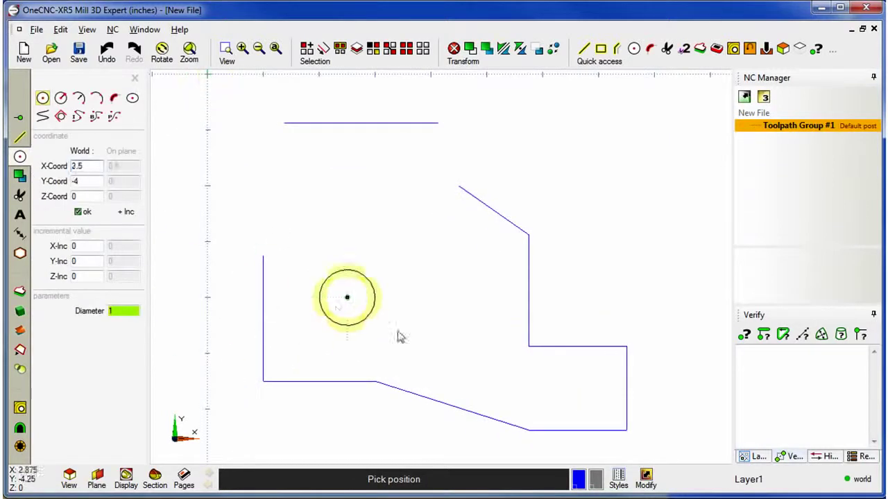
pyautogui.click(306, 429)
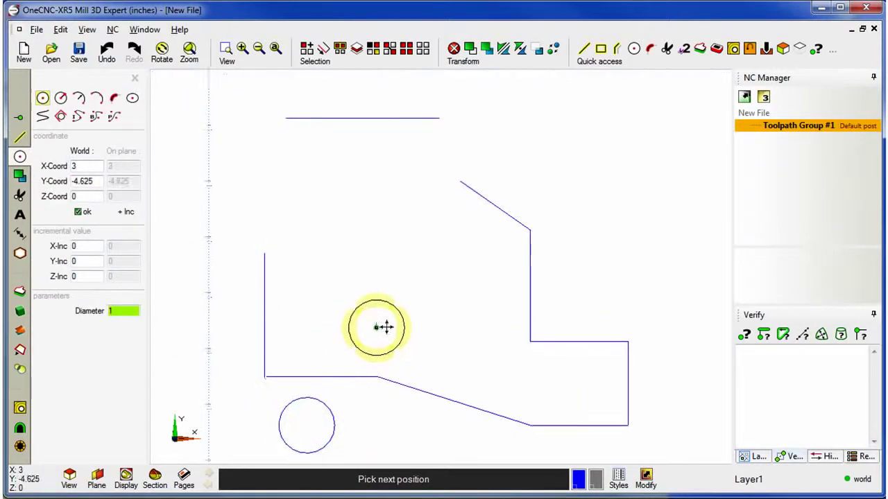
pyautogui.moveTo(384, 327); pyautogui.dragTo(397, 317, button='middle')
pyautogui.press('Escape')
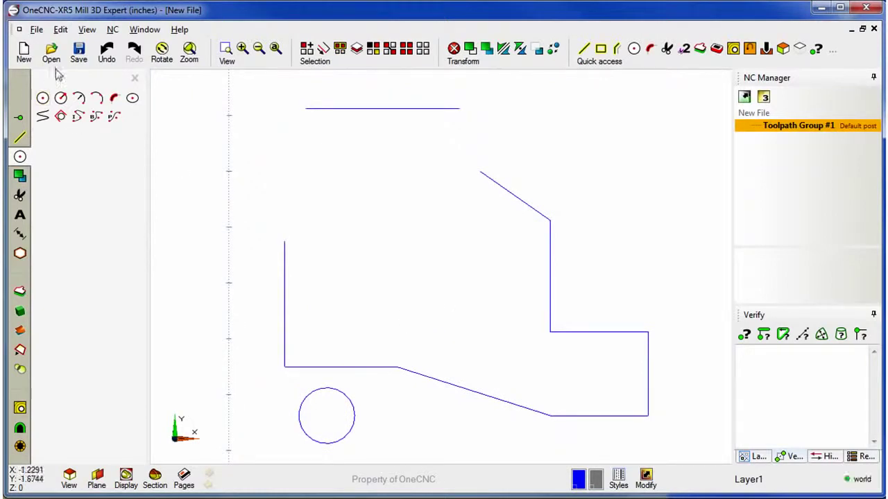
pyautogui.click(133, 79)
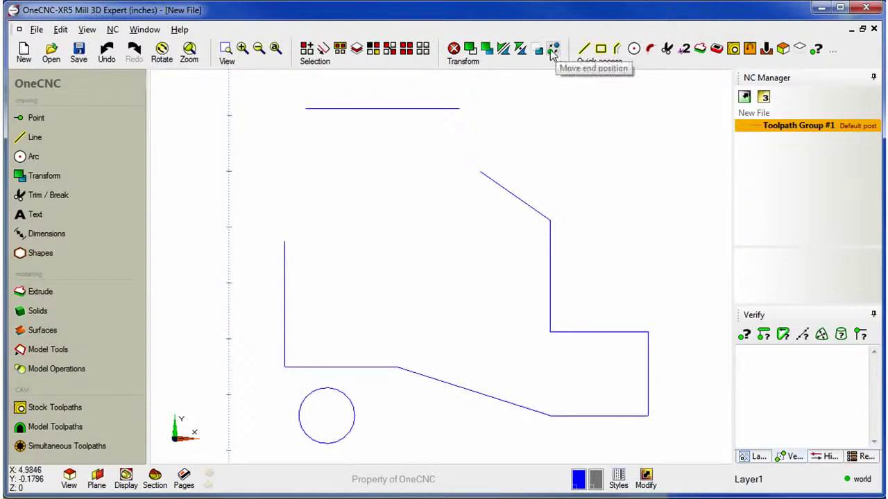
# Use Alter to move the left end of the separate horizontal line to the upper end of the left vertical line.
pyautogui.click(46, 178)
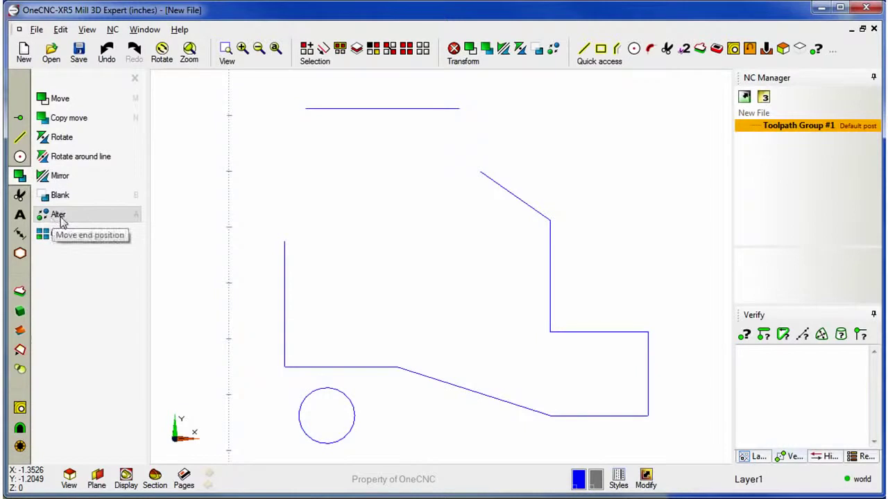
pyautogui.click(59, 216)
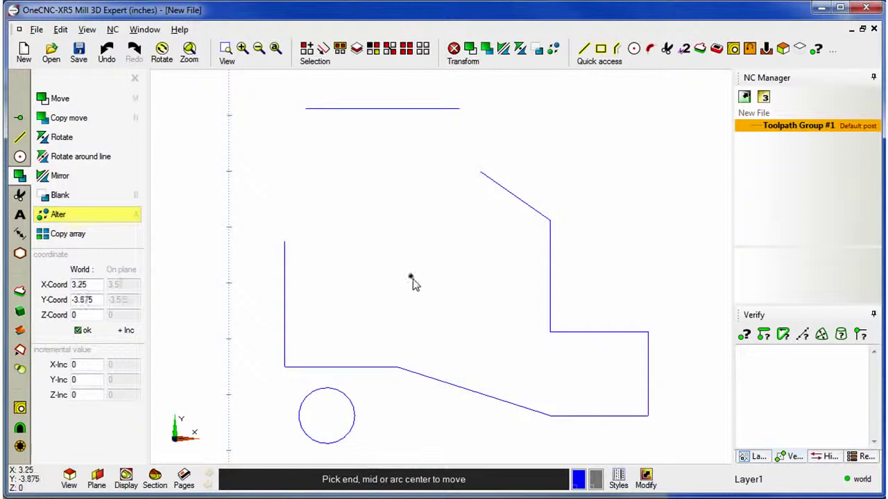
pyautogui.moveTo(400, 234); pyautogui.dragTo(429, 297, button='middle')
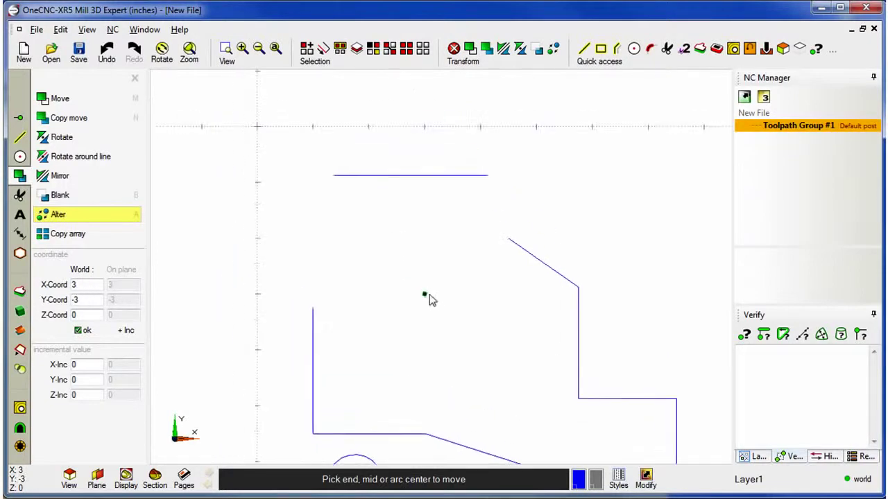
pyautogui.click(335, 178)
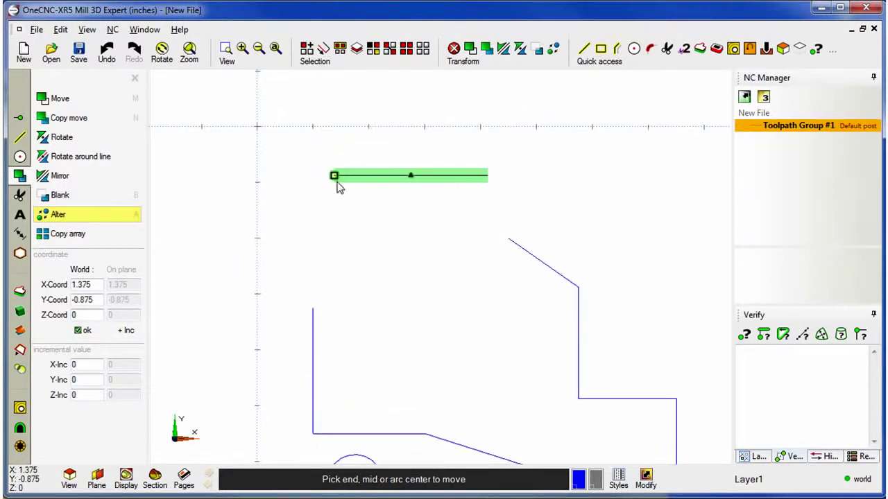
pyautogui.click(334, 177)
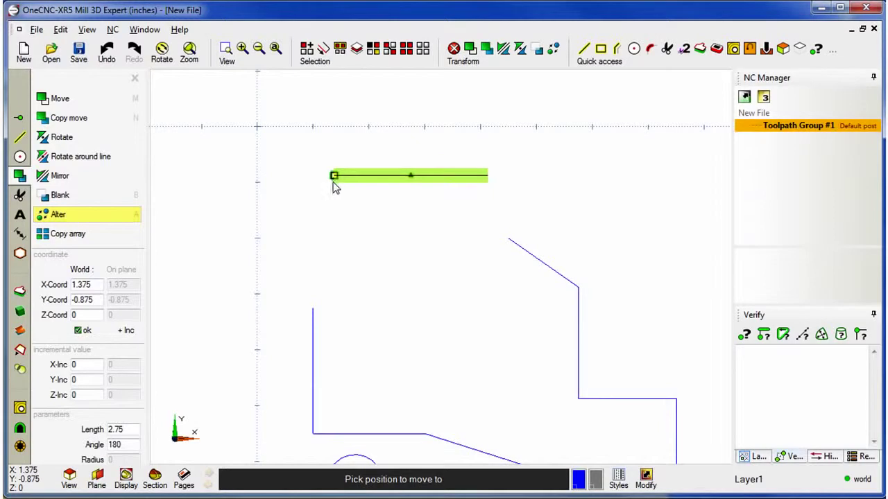
pyautogui.click(313, 308)
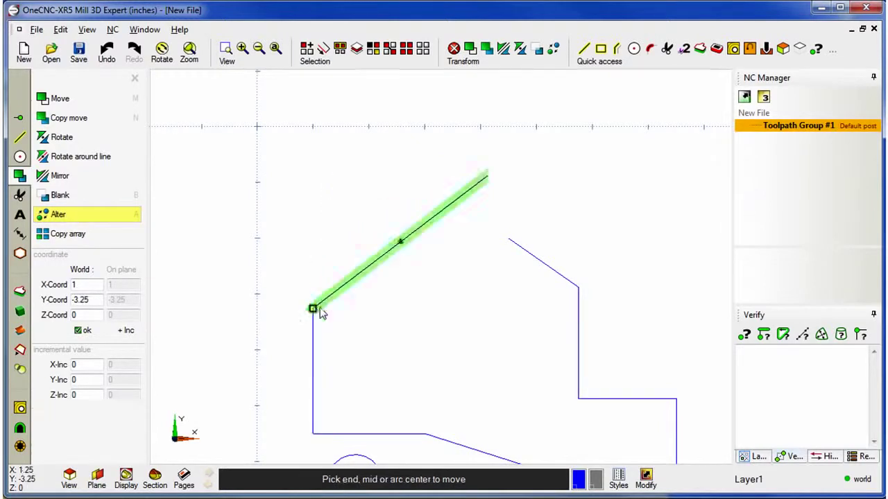
# Move the same line end to the vertical line's midpoint, and from there to the origin.
pyautogui.click(313, 309)
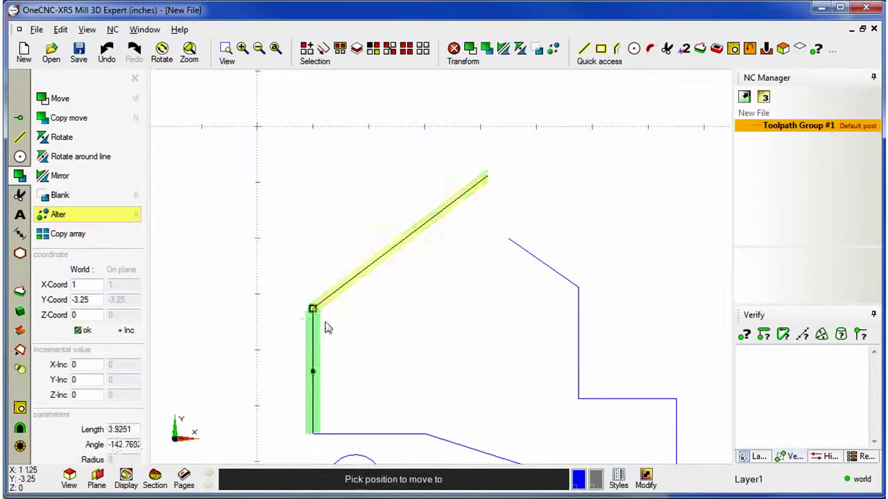
pyautogui.click(313, 372)
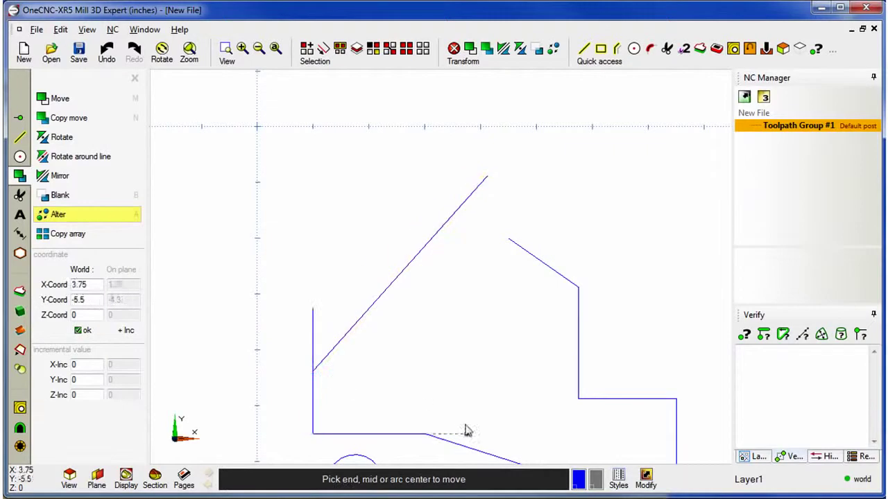
pyautogui.click(313, 370)
pyautogui.click(256, 128)
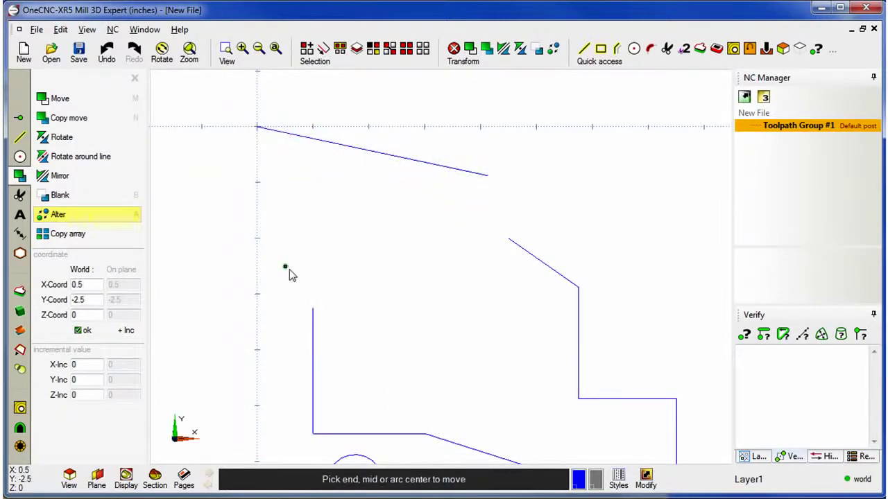
# Move the line end at the origin to the exact coordinates X 1, Y -1.
pyautogui.click(256, 127)
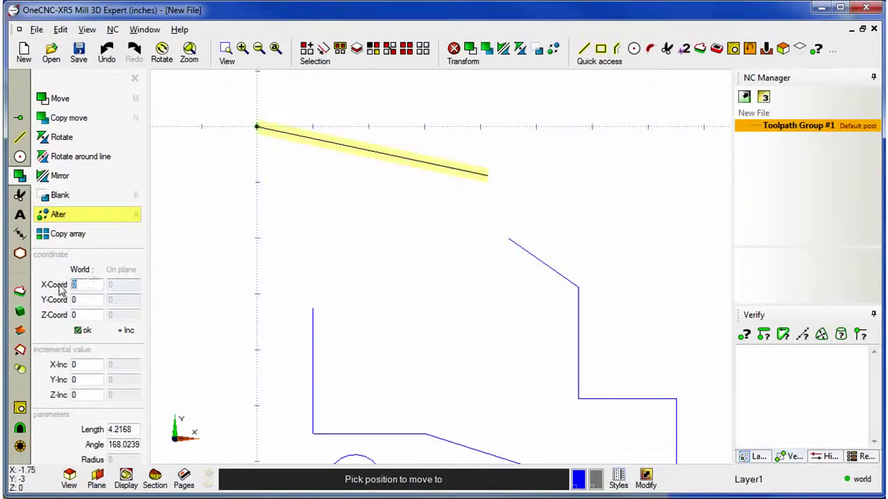
pyautogui.write('1')
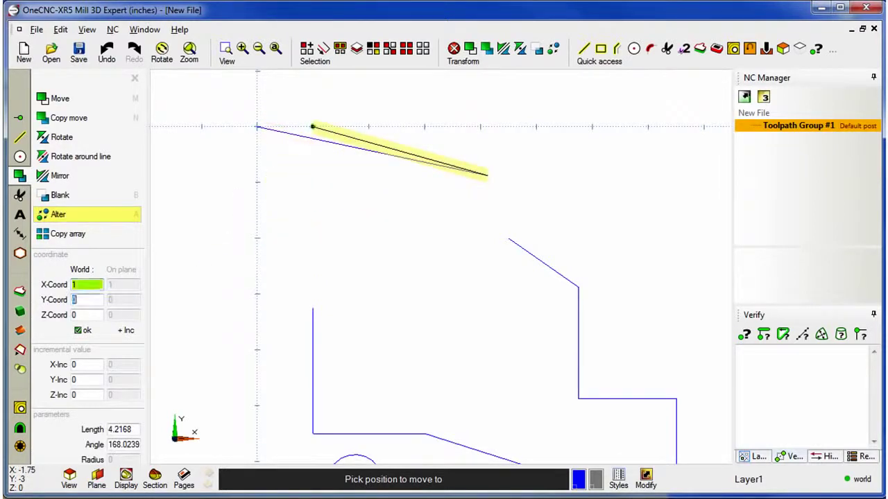
pyautogui.write('-1')
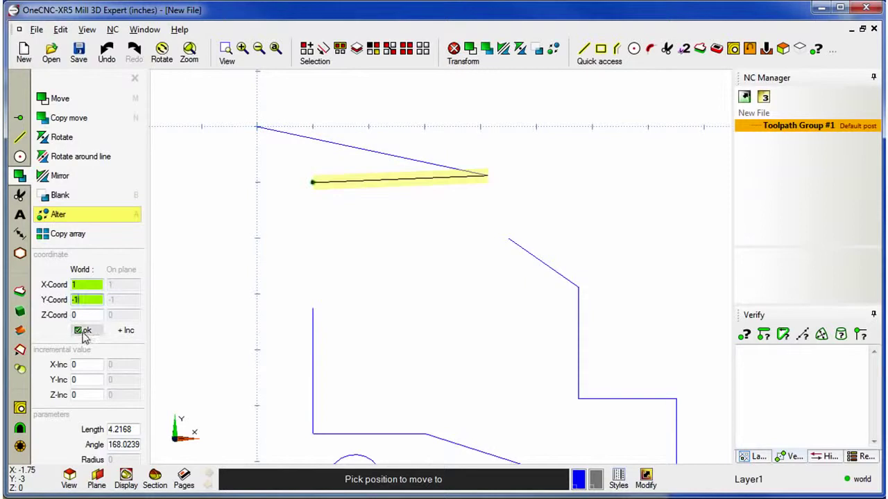
pyautogui.click(84, 330)
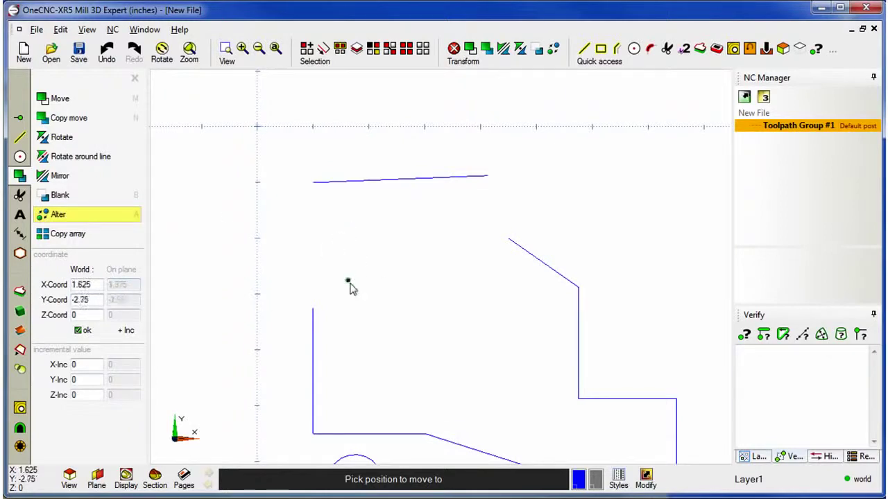
# Close the outline by joining the upper line's right end to the sloped line and its left end with the vertical line at X 1, Y -2.
pyautogui.click(489, 176)
pyautogui.click(509, 239)
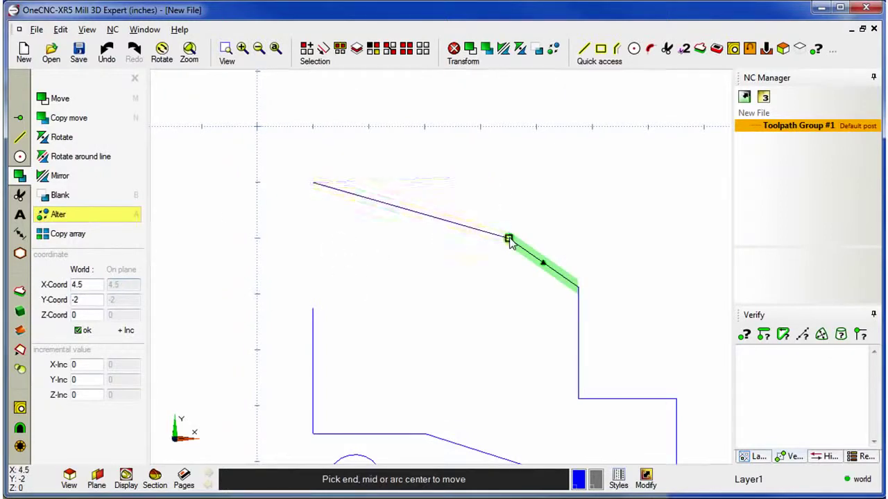
pyautogui.click(314, 183)
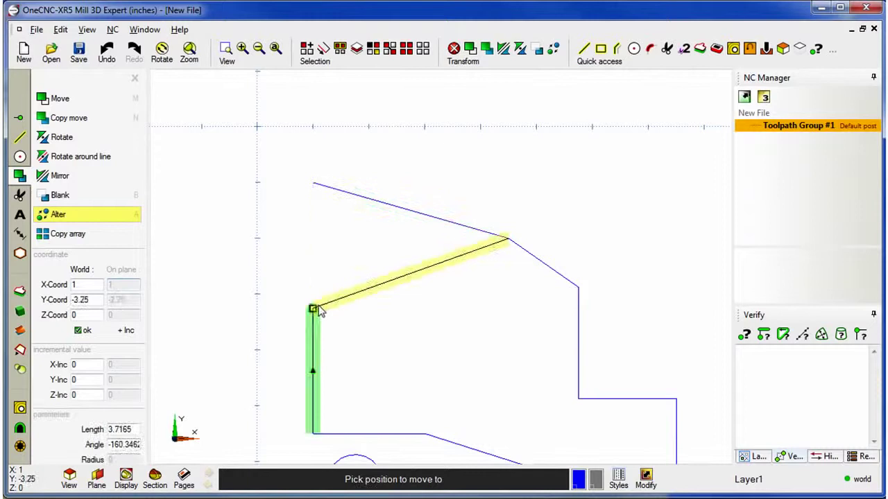
pyautogui.click(316, 241)
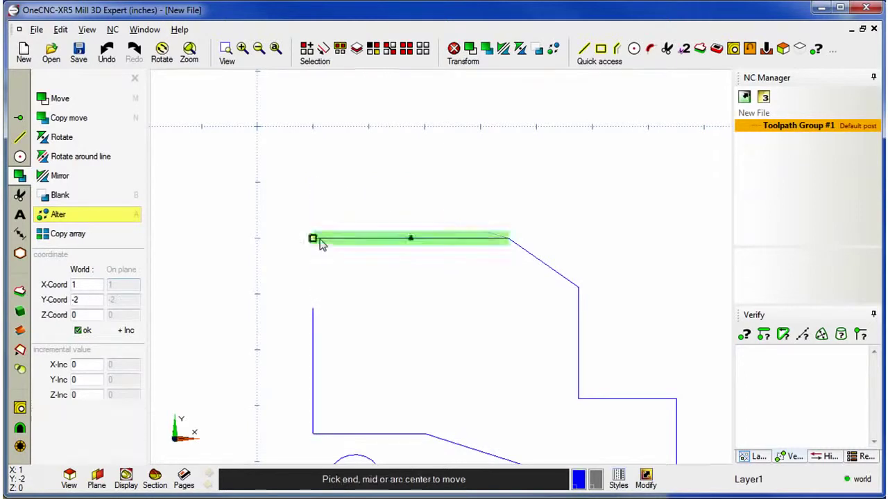
pyautogui.click(312, 309)
pyautogui.click(319, 247)
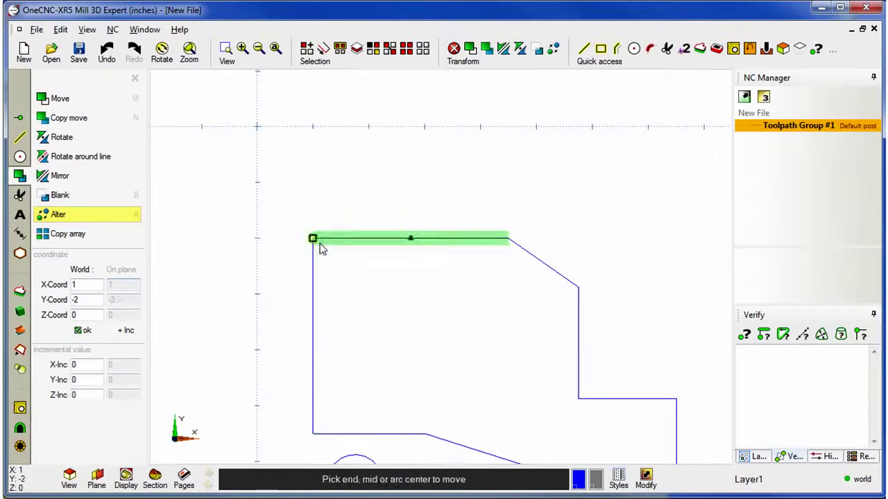
# Move the circle by its centre point into the upper left area of the closed outline.
pyautogui.moveTo(398, 317); pyautogui.dragTo(368, 196, button='middle')
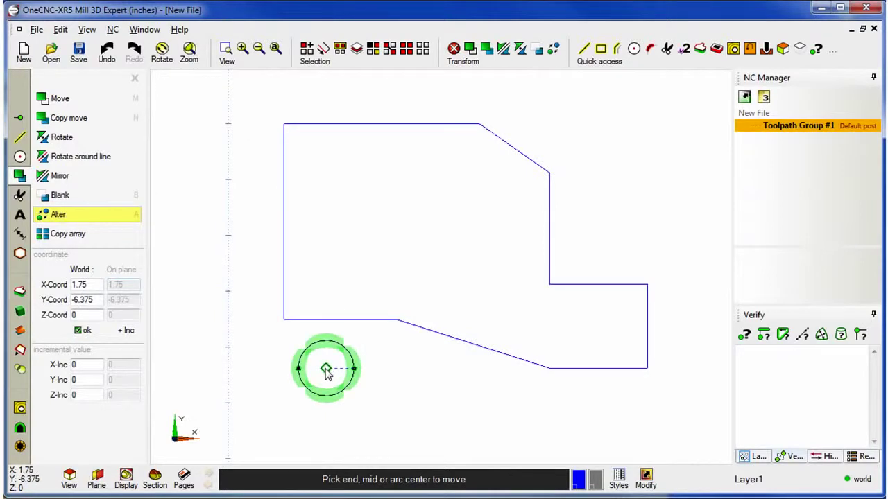
pyautogui.click(326, 369)
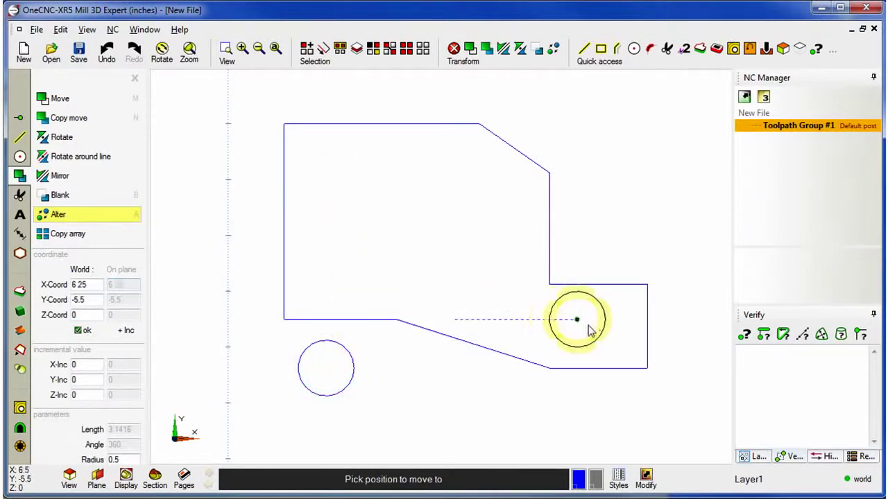
pyautogui.click(368, 197)
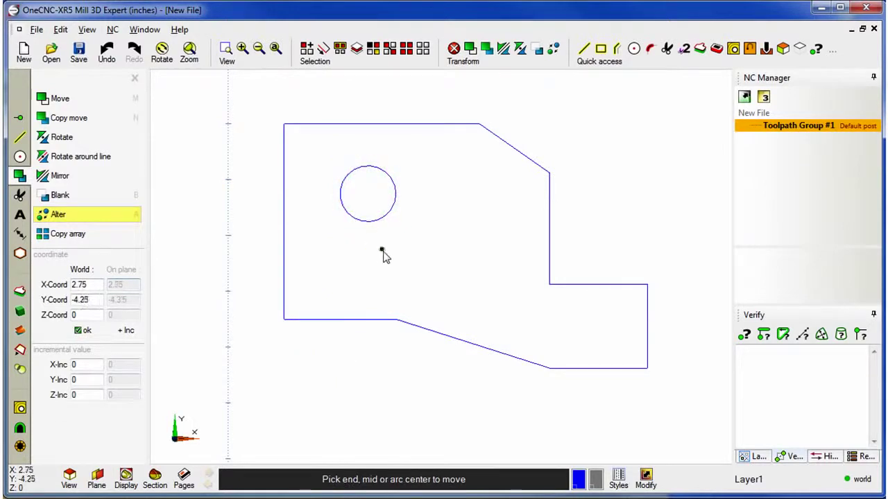
# Resize the circle freehand by its edge, first larger, smaller again, and finally to a radius of 1.25.
pyautogui.click(390, 223)
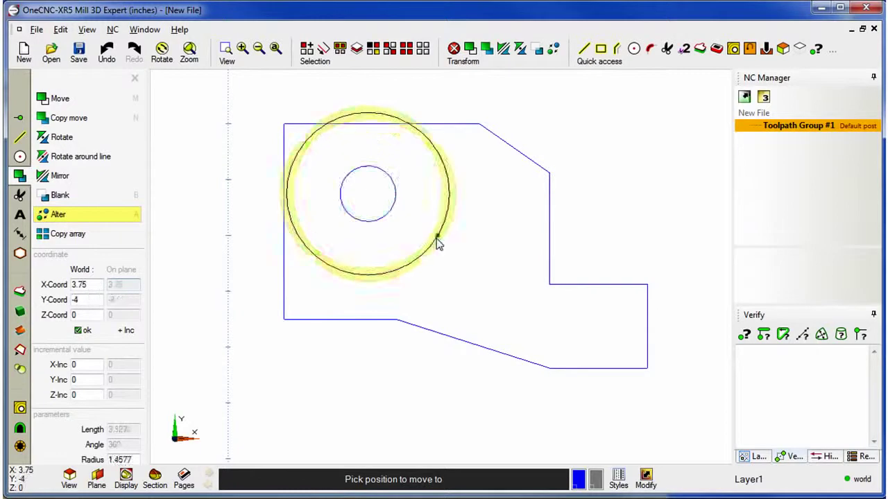
pyautogui.click(437, 243)
pyautogui.click(432, 247)
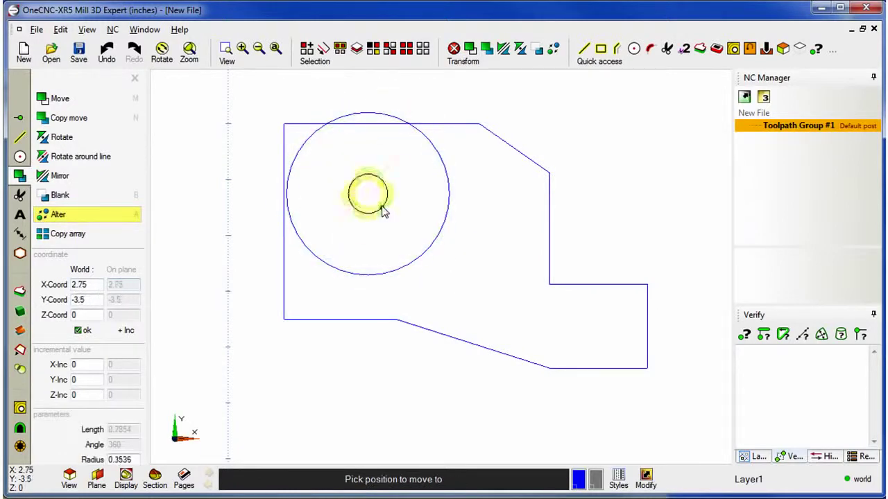
pyautogui.click(385, 212)
pyautogui.click(390, 217)
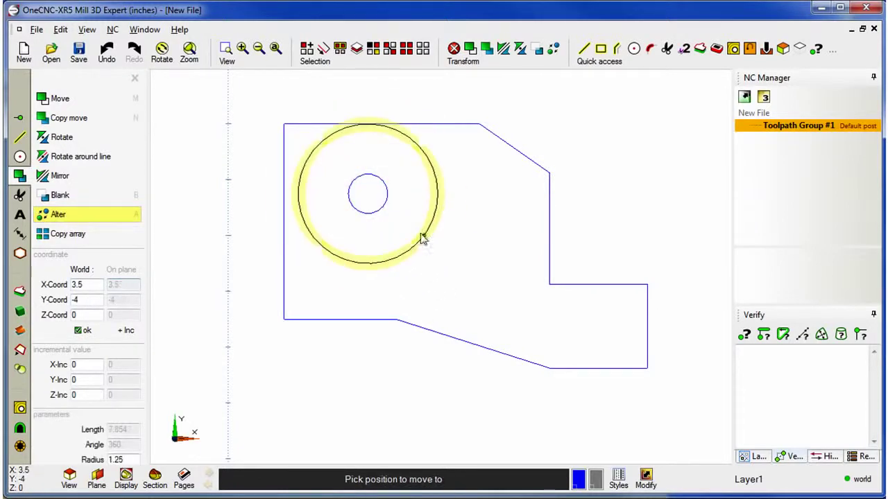
pyautogui.click(421, 239)
# Set the circle's radius to exactly 0.75 with the Alter tool, keeping its centre in place.
pyautogui.click(416, 247)
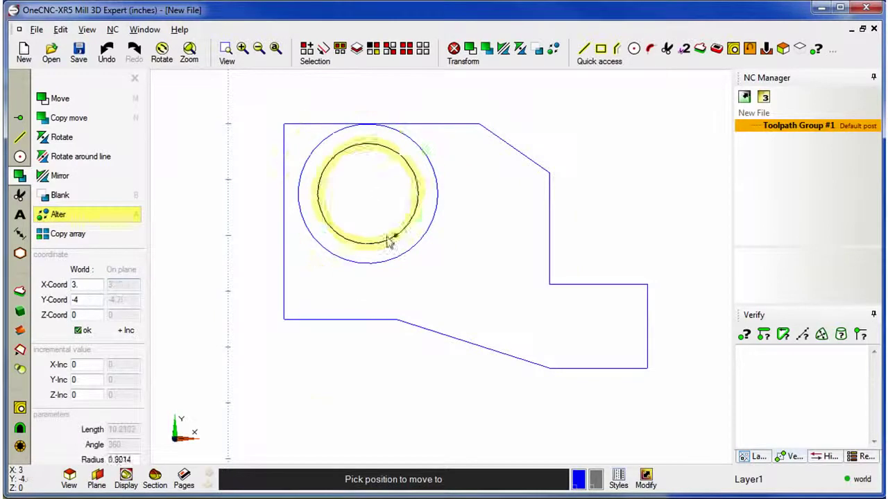
pyautogui.moveTo(108, 459); pyautogui.dragTo(125, 459)
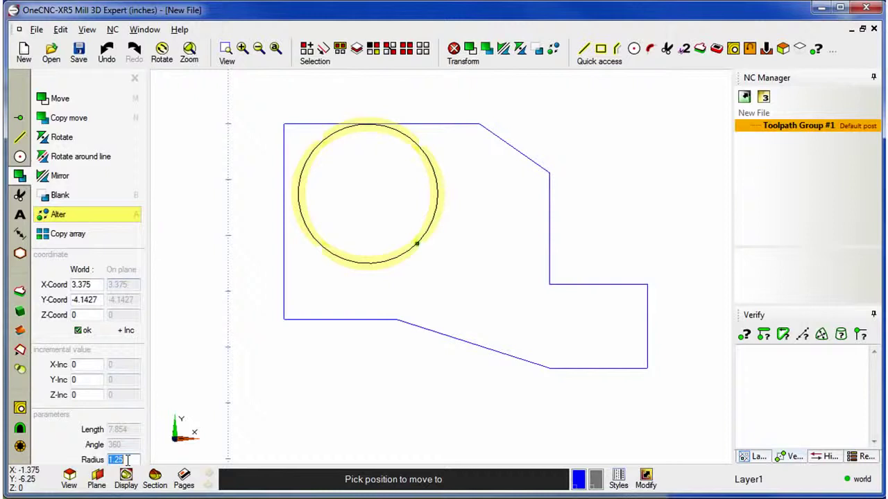
pyautogui.write('.75')
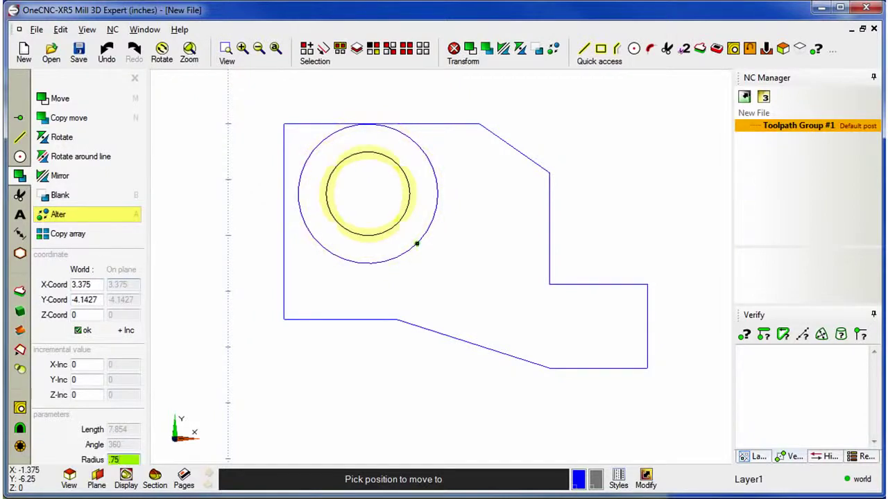
pyautogui.click(77, 332)
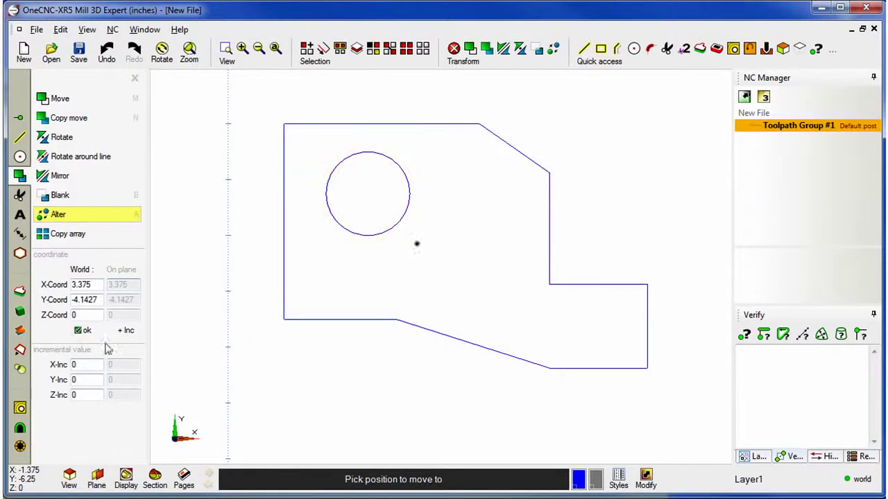
# Move the circle by its centre point to the exact coordinates X 2.1, Y -3.
pyautogui.click(369, 195)
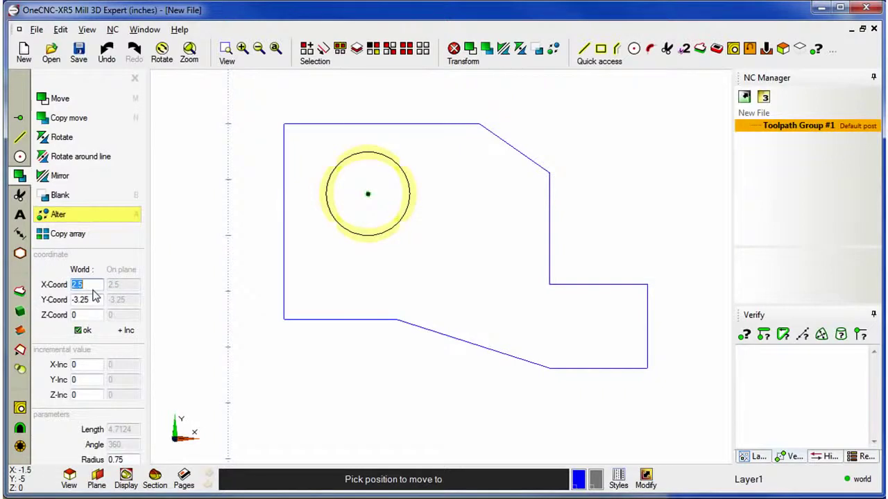
pyautogui.write('2.1')
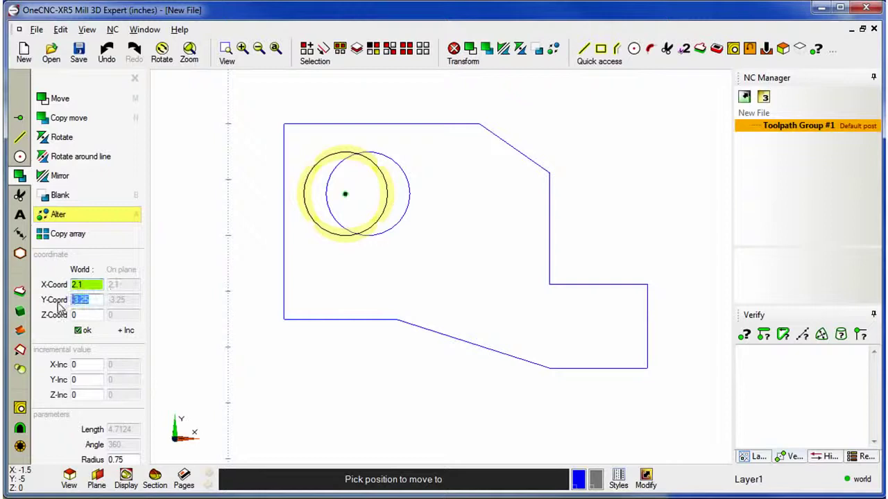
pyautogui.write('3.5')
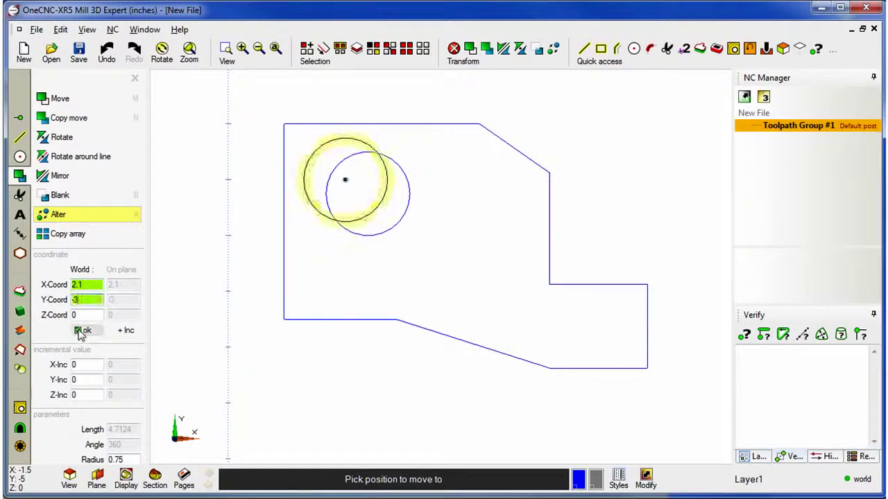
pyautogui.click(79, 330)
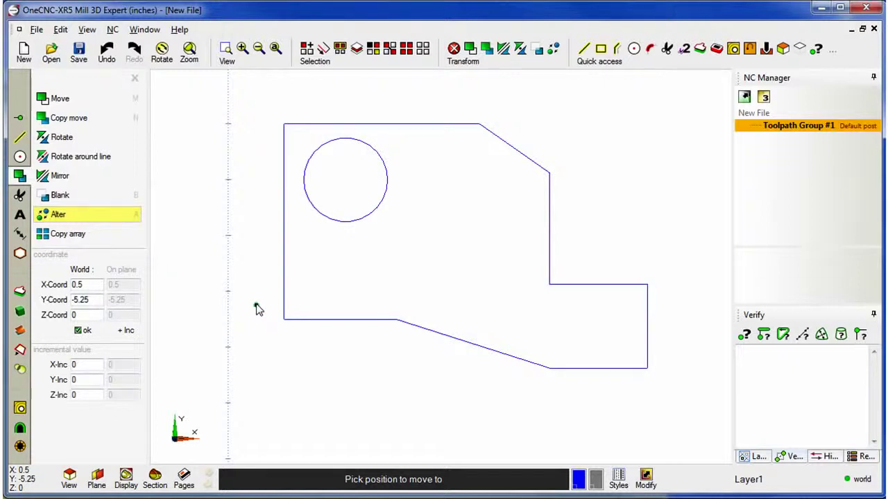
# Chamfer the outline's lower-left corner with a chamfer distance of 0.375, trimming both lines.
pyautogui.click(19, 137)
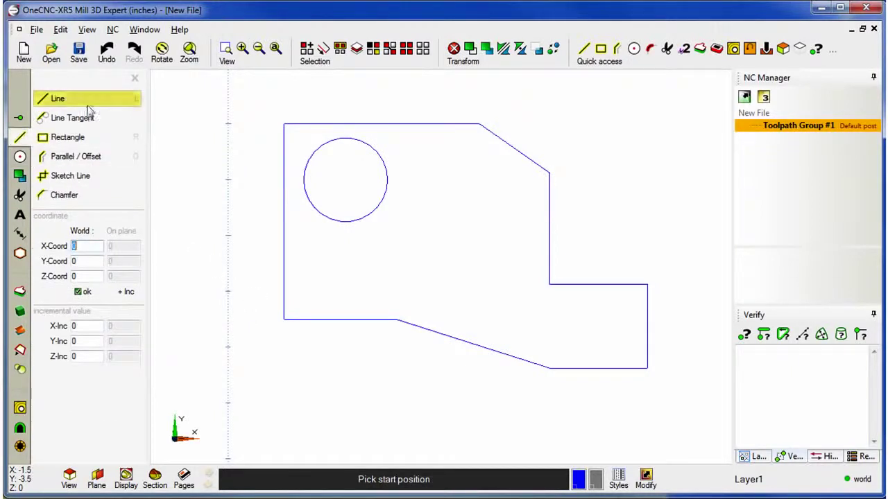
pyautogui.click(63, 195)
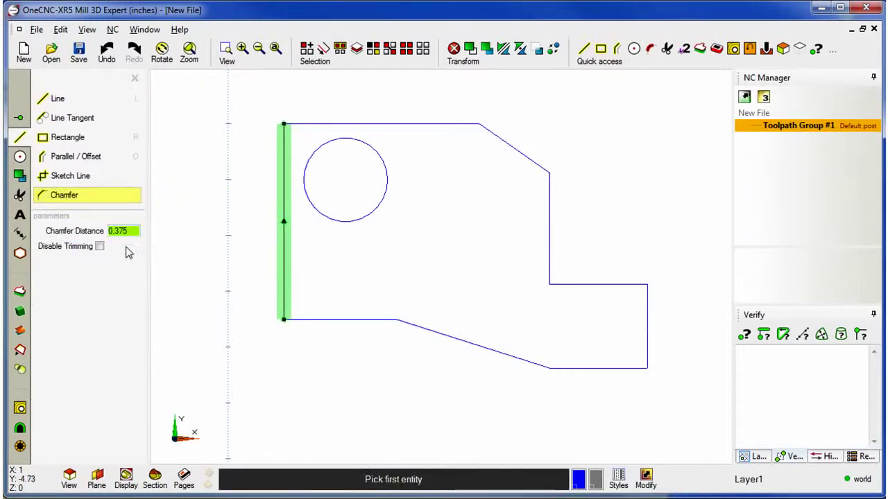
pyautogui.click(284, 288)
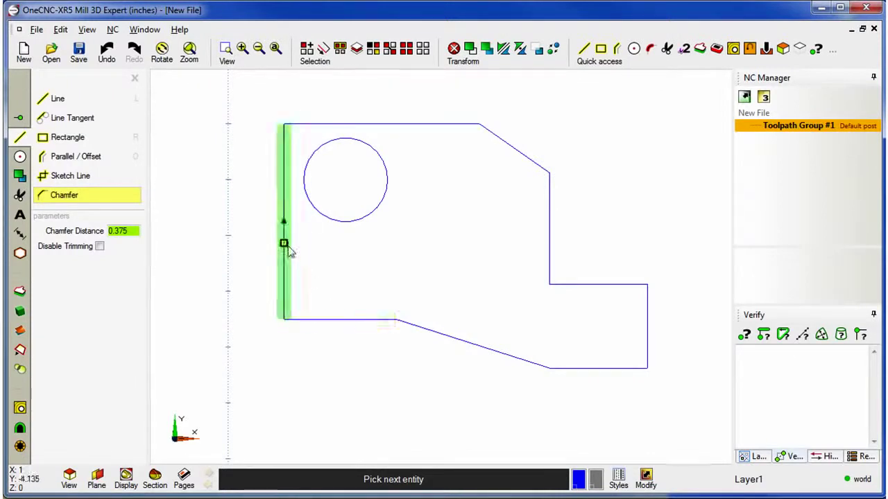
pyautogui.click(316, 319)
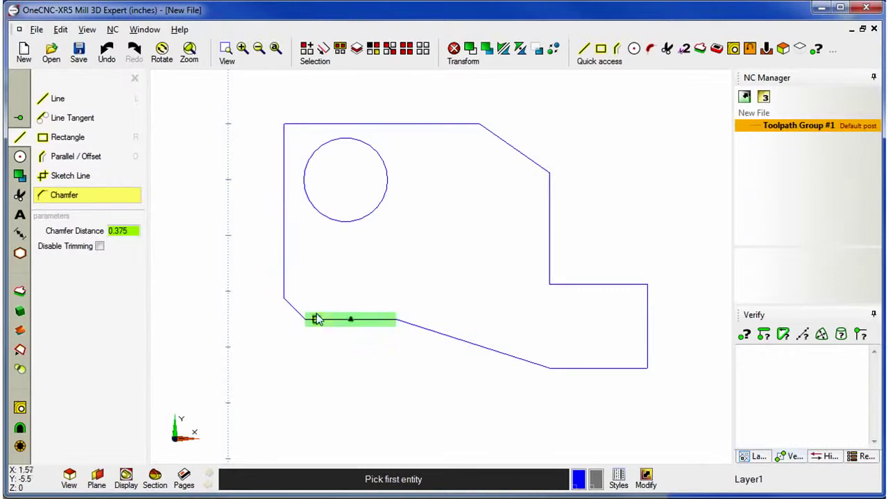
# Chamfer the outline's upper-left corner beside the circle with a chamfer distance of 0.1.
pyautogui.click(293, 157)
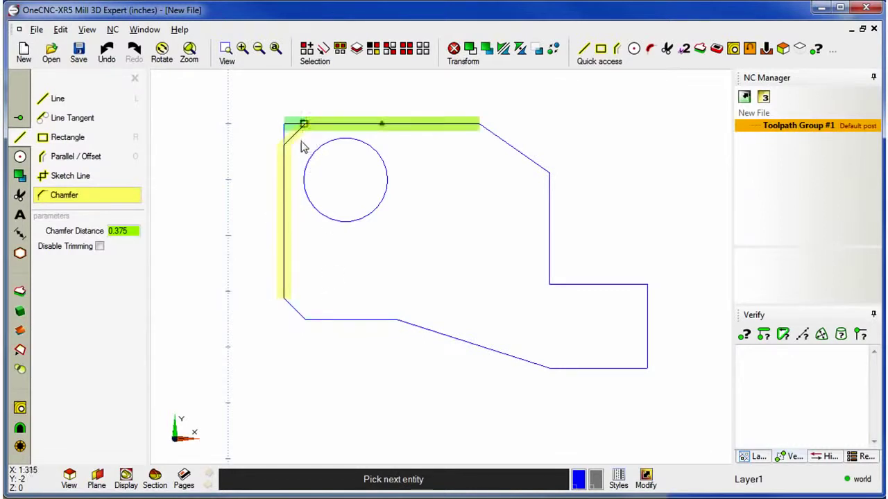
pyautogui.click(122, 231)
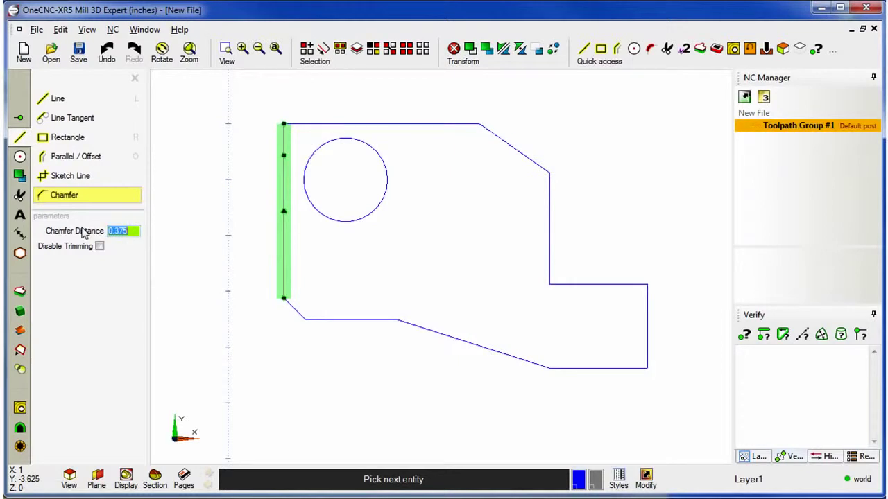
pyautogui.write('.1')
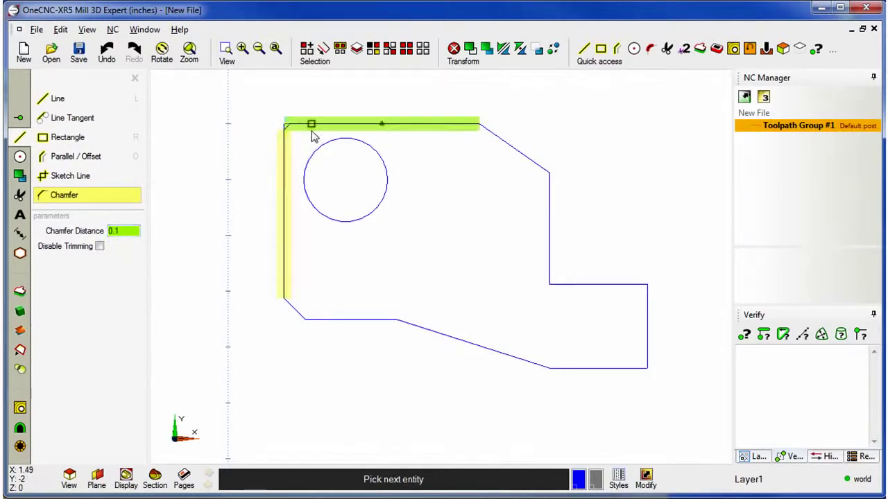
pyautogui.click(314, 125)
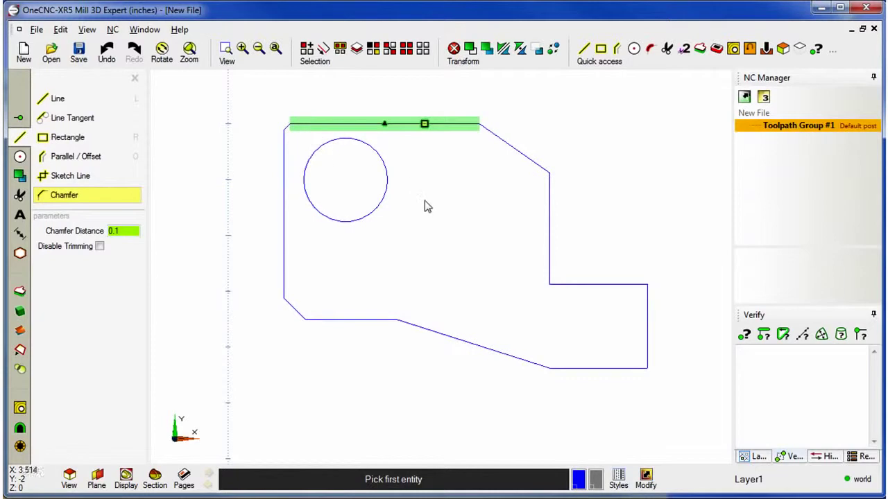
# Chamfer the outline's lower-right corner with a chamfer distance of 0.25 and end the Chamfer command.
pyautogui.click(629, 370)
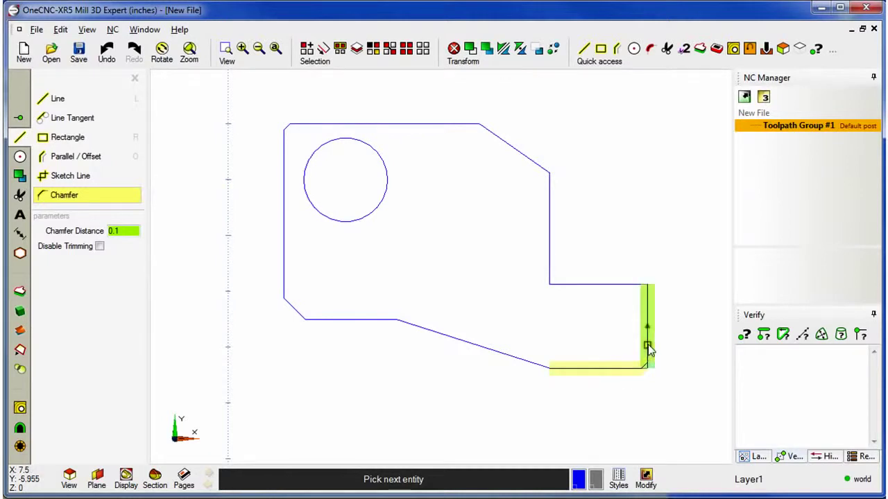
pyautogui.write('0.25')
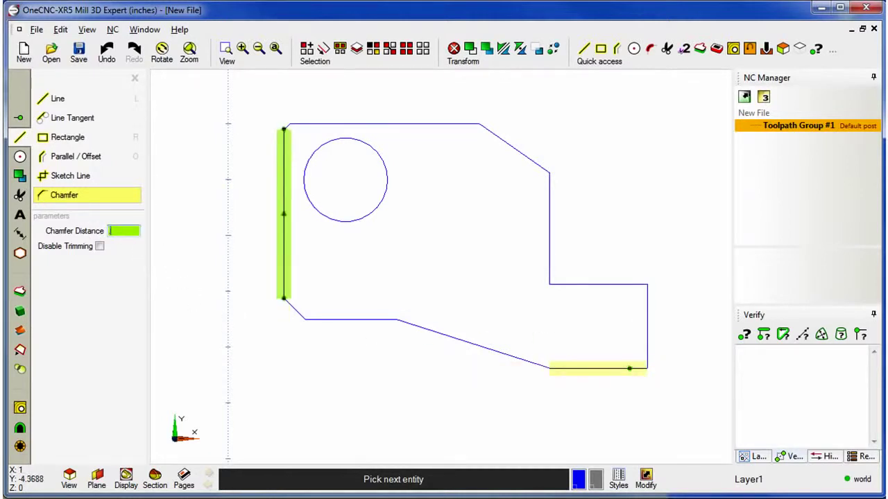
pyautogui.click(647, 347)
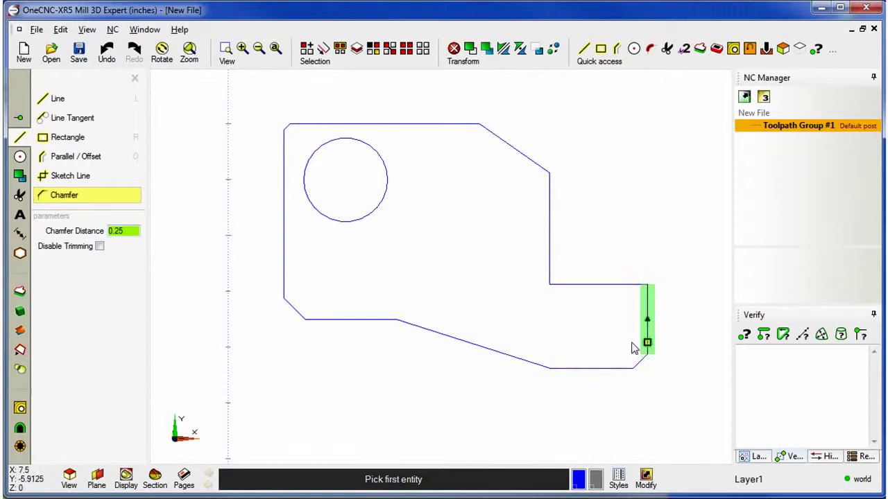
pyautogui.press('Escape')
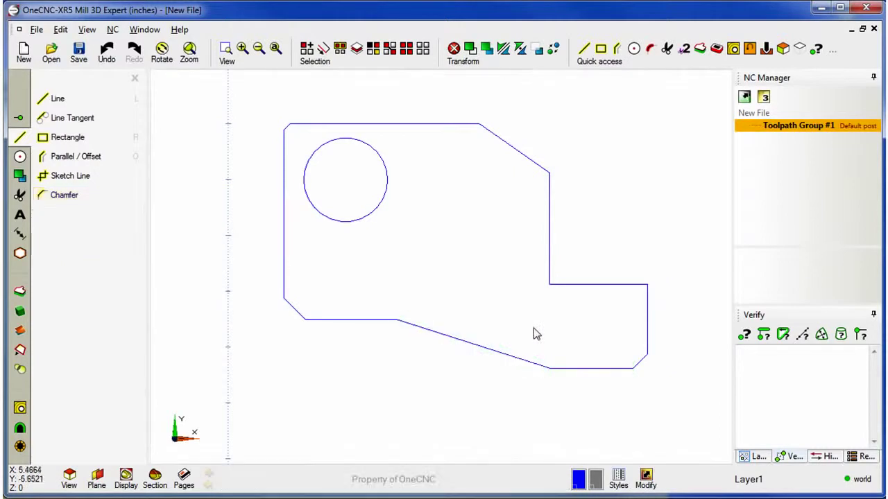
# Fillet the inner corner between the right vertical line and the short horizontal step line with a radius of 0.75.
pyautogui.click(19, 156)
pyautogui.click(114, 98)
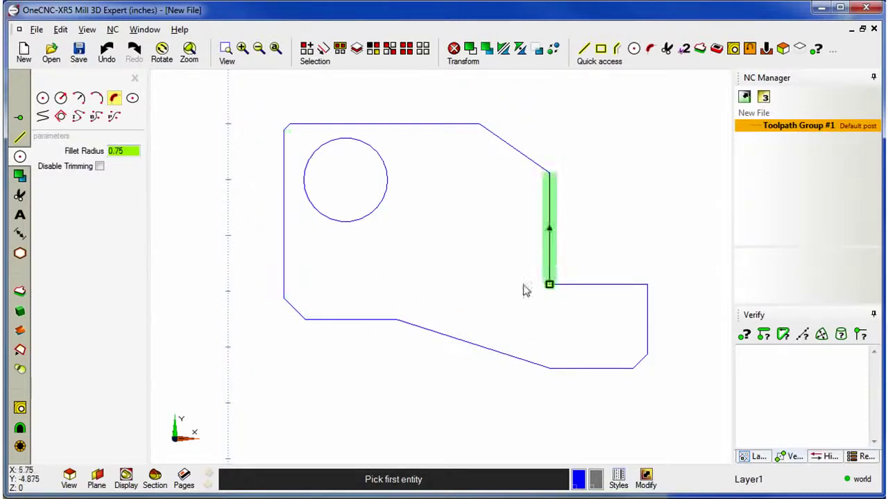
pyautogui.click(593, 285)
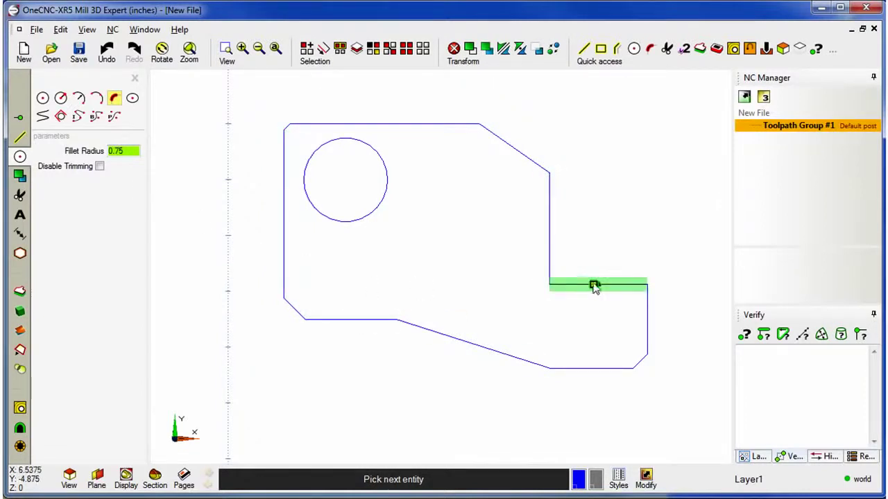
pyautogui.click(550, 222)
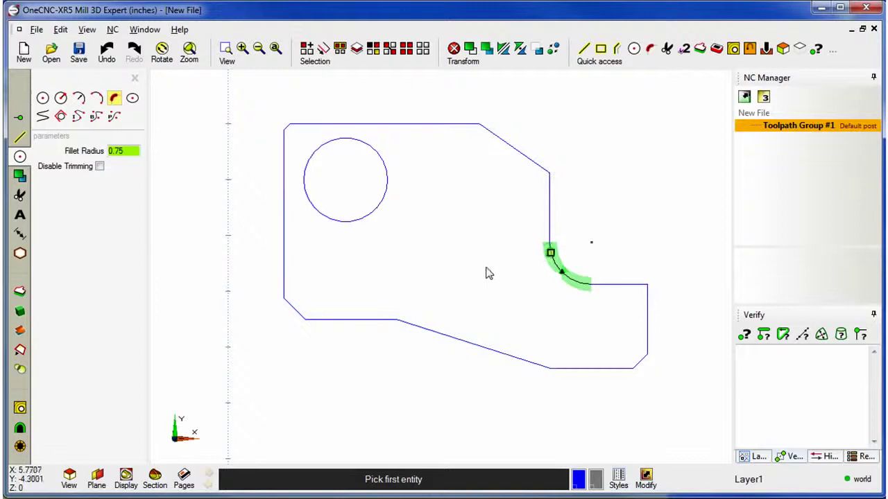
# Fillet the outer corner at the right end of the short horizontal step line with a radius of 0.5.
pyautogui.click(643, 326)
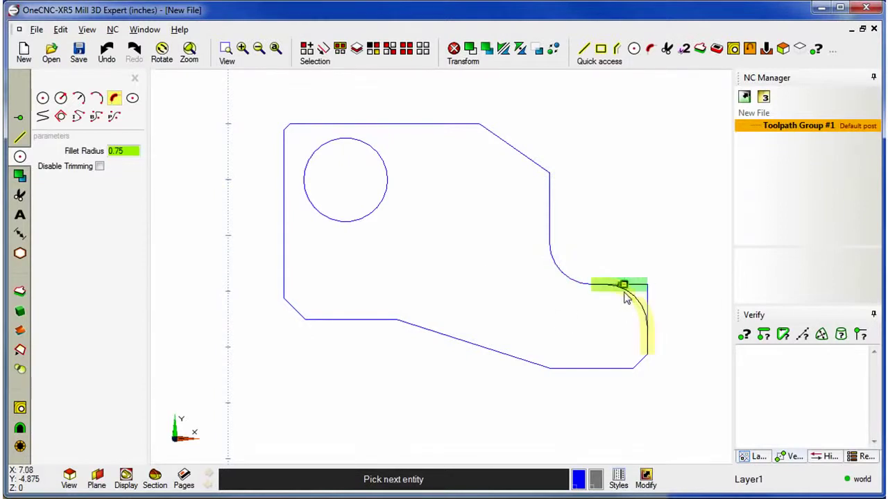
pyautogui.click(120, 151)
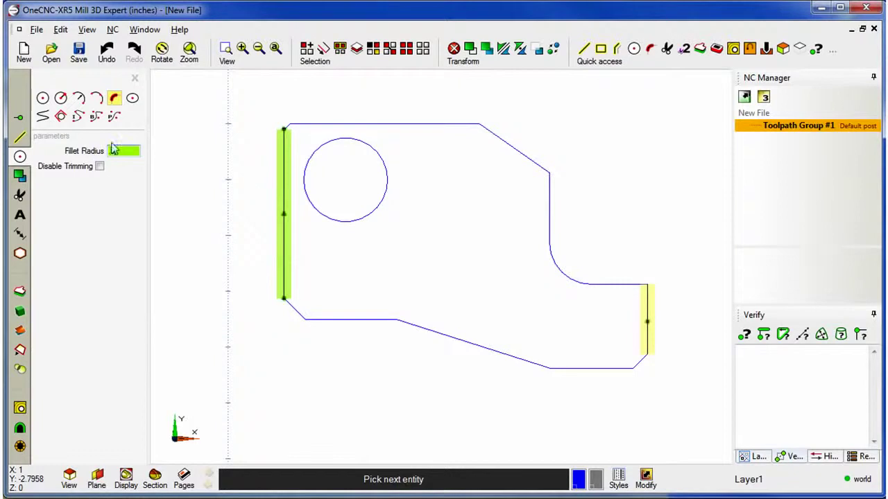
pyautogui.write('0.5')
pyautogui.click(618, 285)
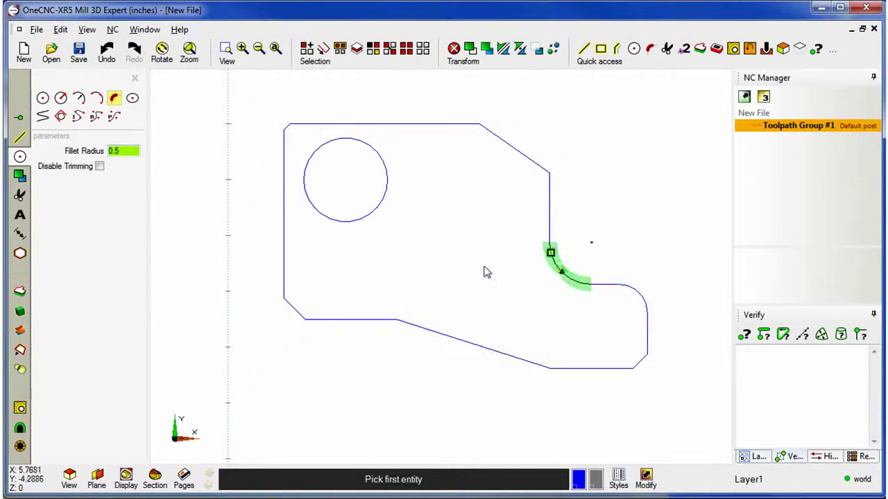
pyautogui.press('Escape')
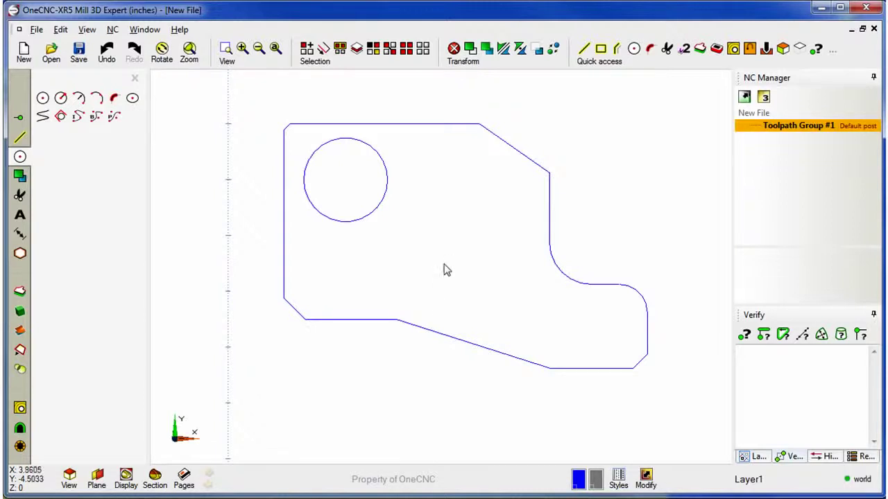
# Create a circular bolt hole pattern of 8 holes, diameter 0.125, start angle 0, centred at X 4.125, Y -4.25 inside the outline.
pyautogui.click(27, 263)
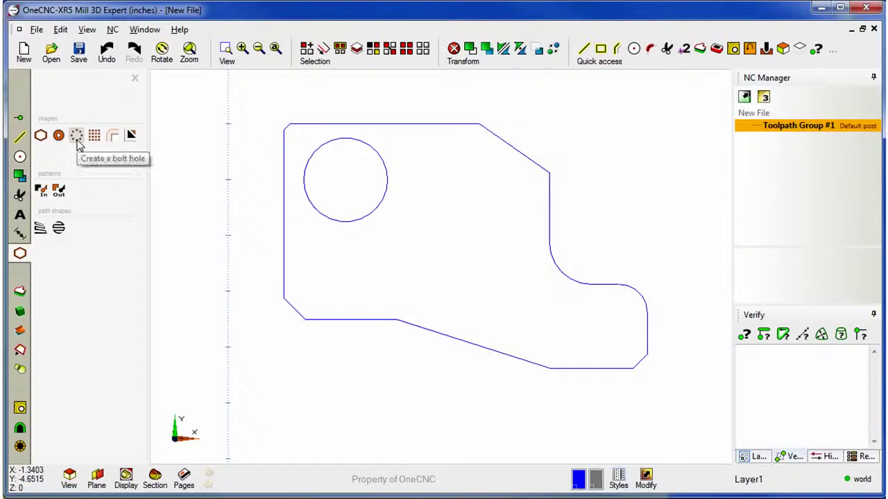
pyautogui.click(76, 136)
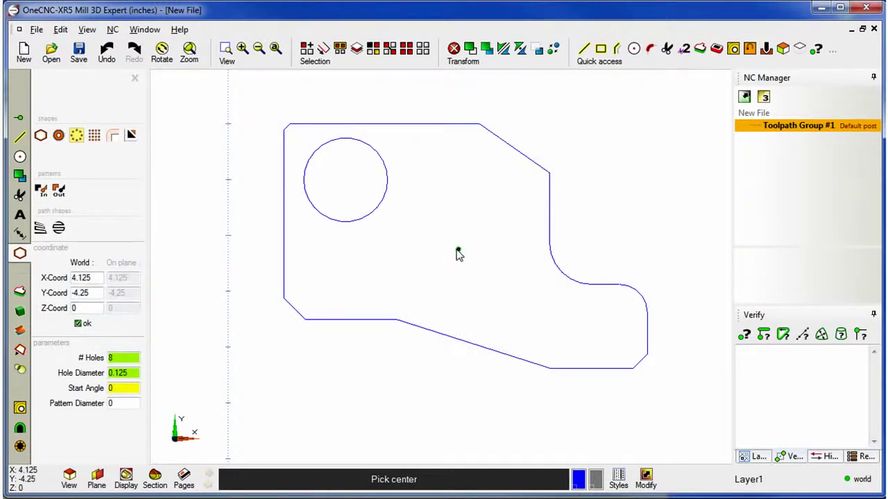
pyautogui.click(457, 249)
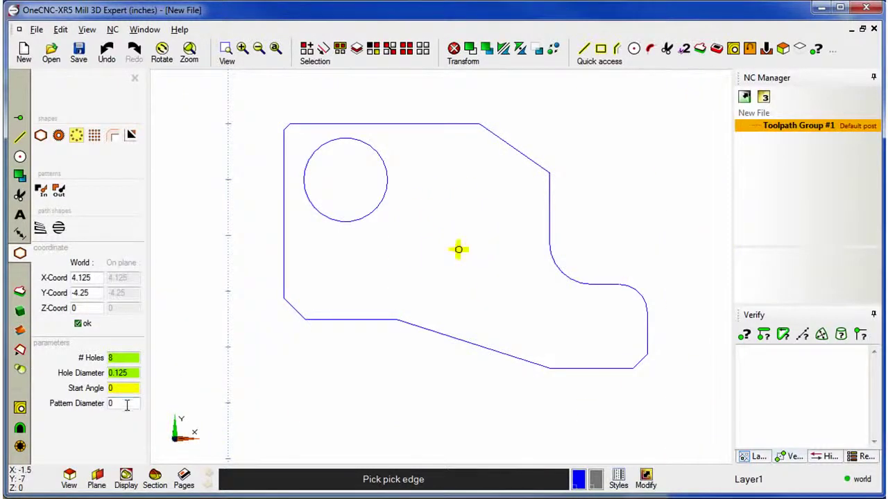
pyautogui.click(481, 282)
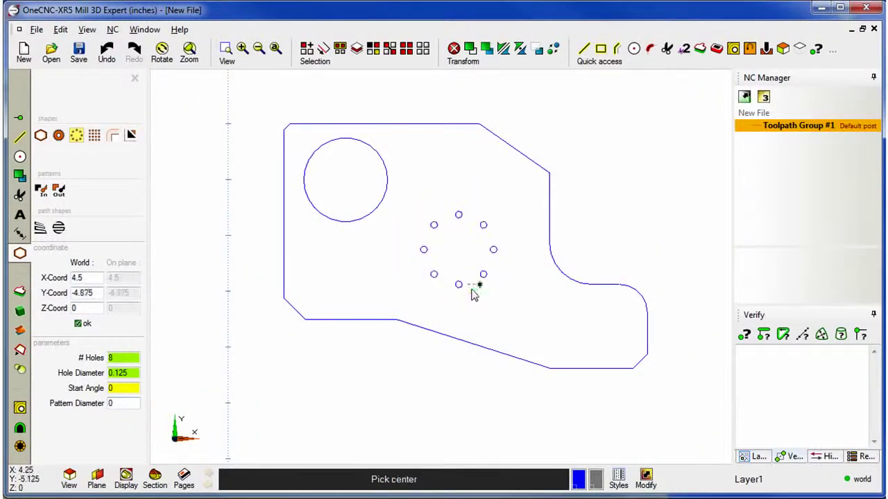
pyautogui.rightClick(394, 307)
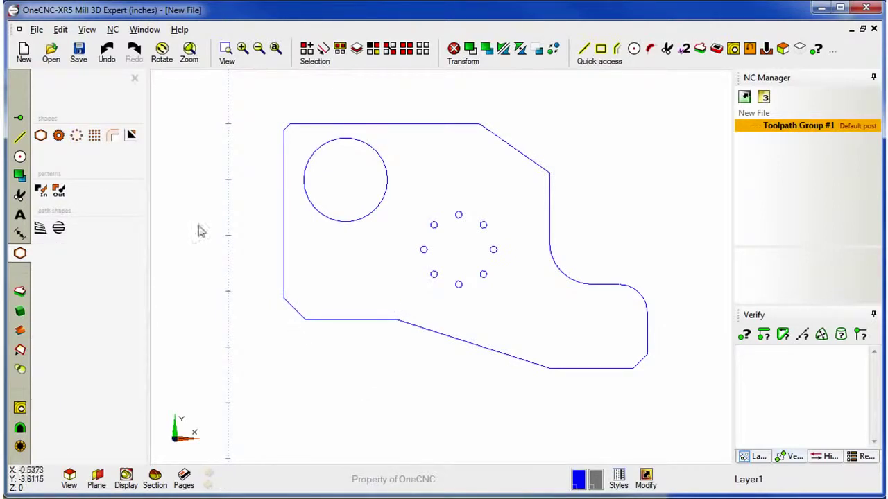
# Offset the outline's lower-left horizontal line and the inner fillet arc outward by 0.15 with Parallel / Offset.
pyautogui.click(18, 138)
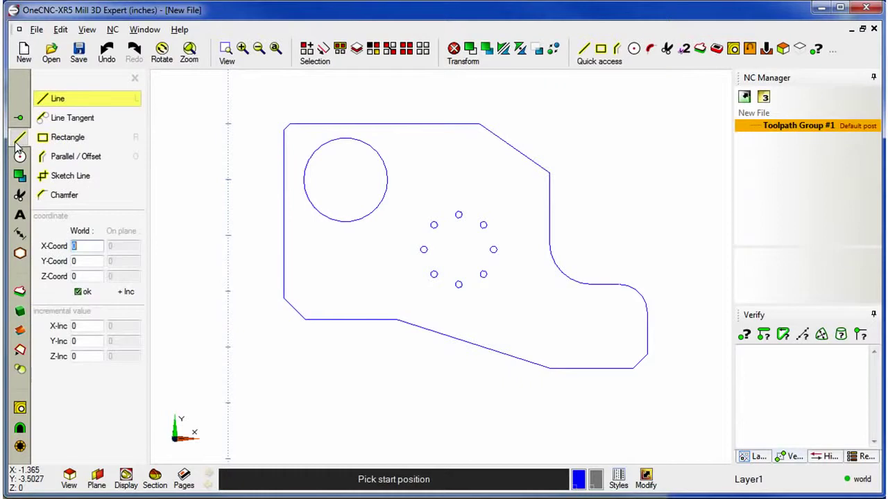
pyautogui.click(72, 158)
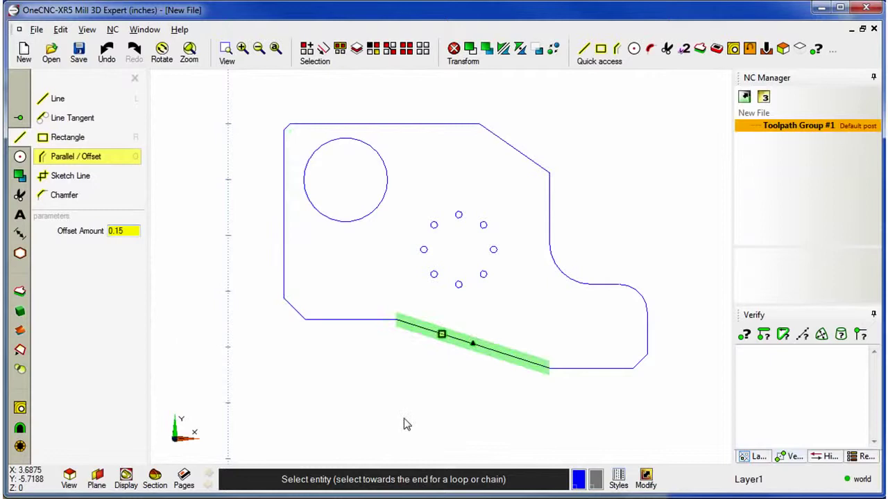
pyautogui.click(356, 324)
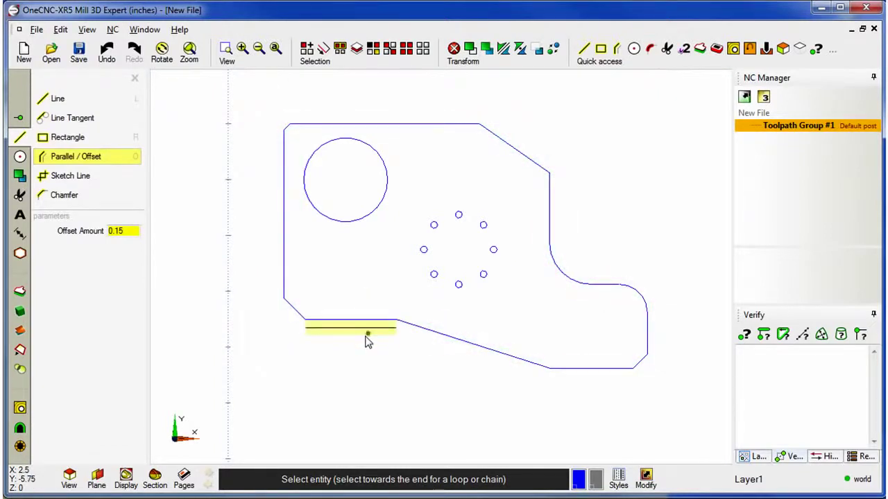
pyautogui.click(366, 335)
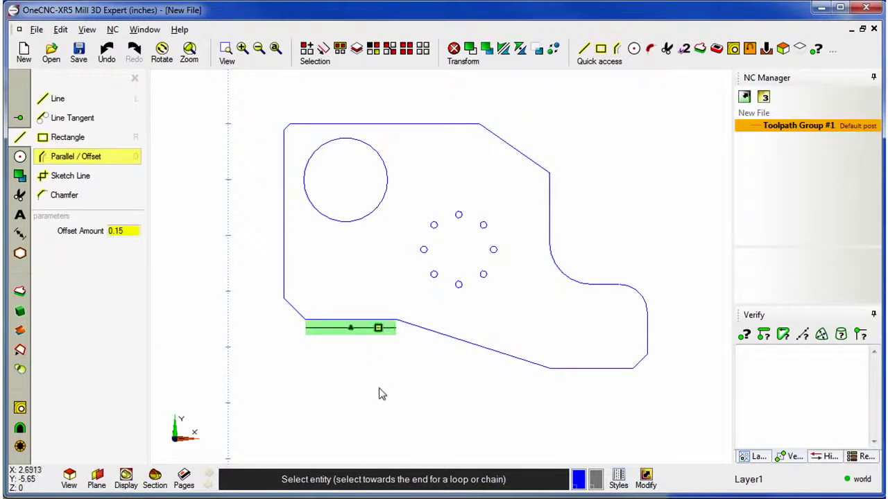
pyautogui.click(560, 281)
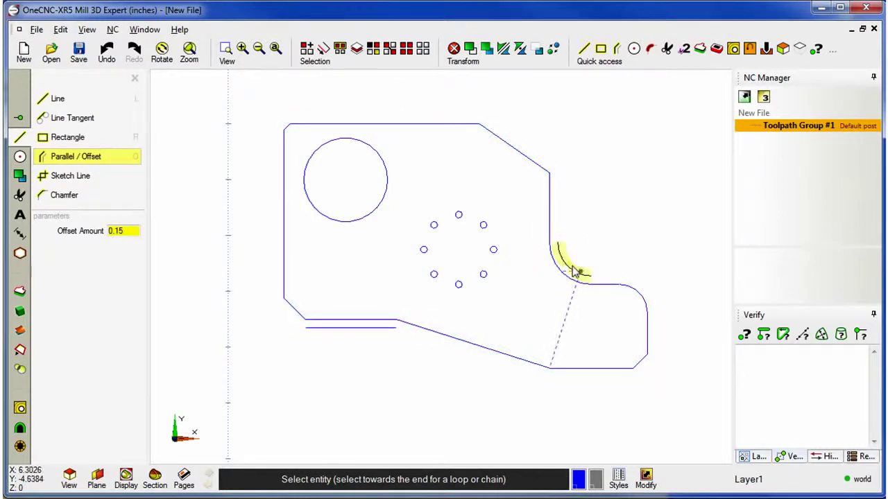
pyautogui.click(574, 272)
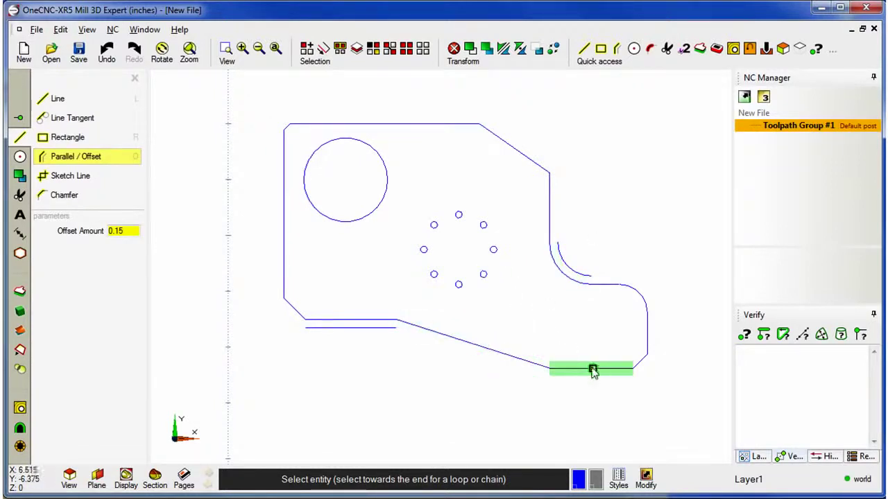
# Offset the outline's lower-right horizontal line outward with an offset amount of 0.25.
pyautogui.click(585, 370)
pyautogui.click(580, 359)
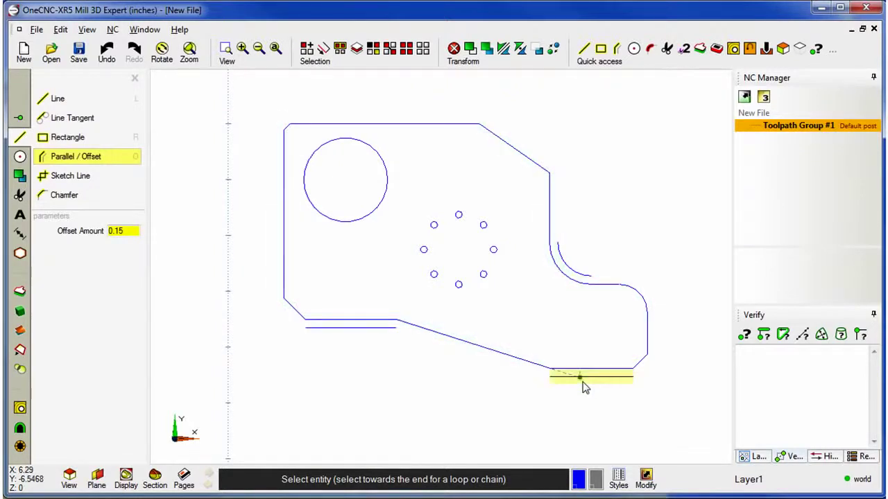
pyautogui.moveTo(131, 235); pyautogui.dragTo(86, 231)
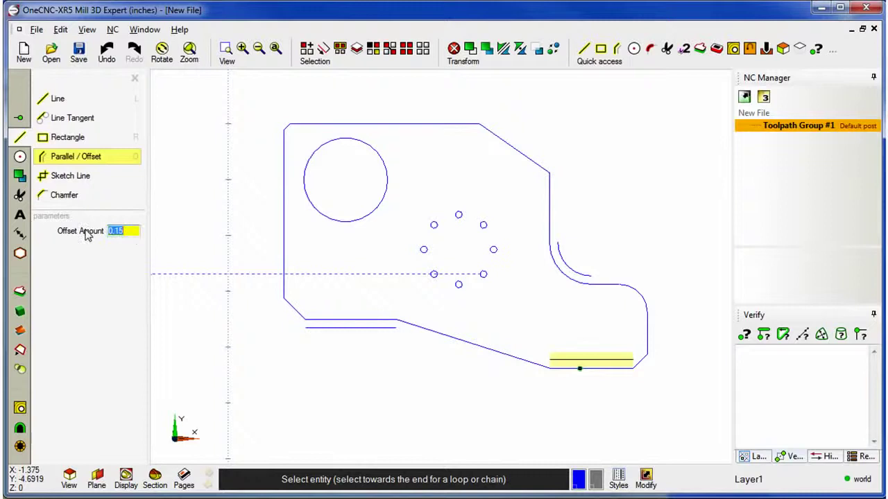
pyautogui.write('.25')
pyautogui.press('Return')
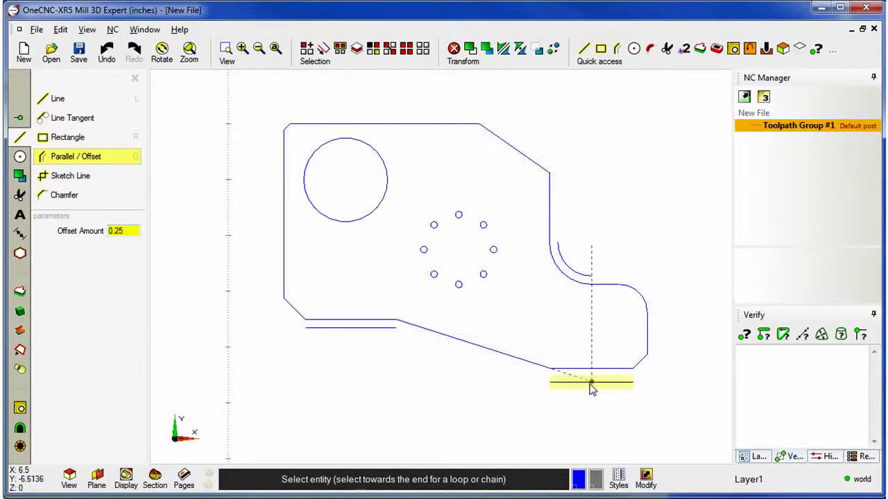
pyautogui.click(591, 388)
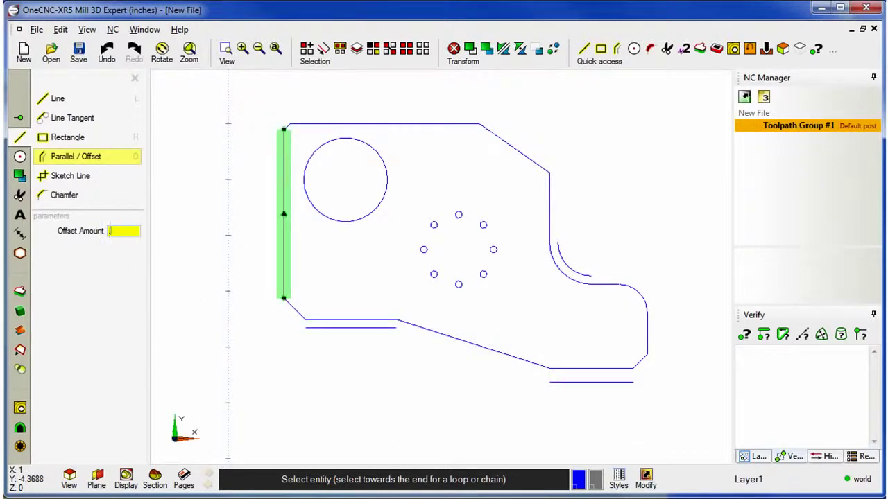
# Offset the entire closed outline inward by 0.1 as one loop and end the Offset command.
pyautogui.press('Return')
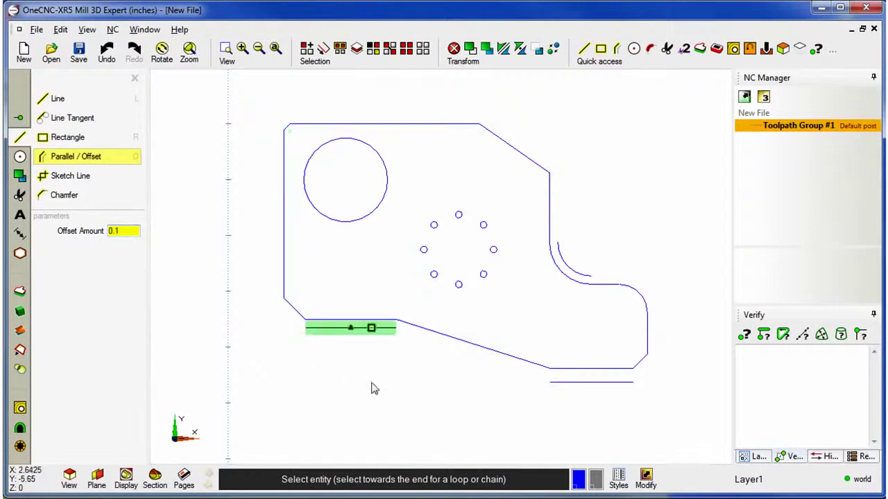
pyautogui.click(465, 345)
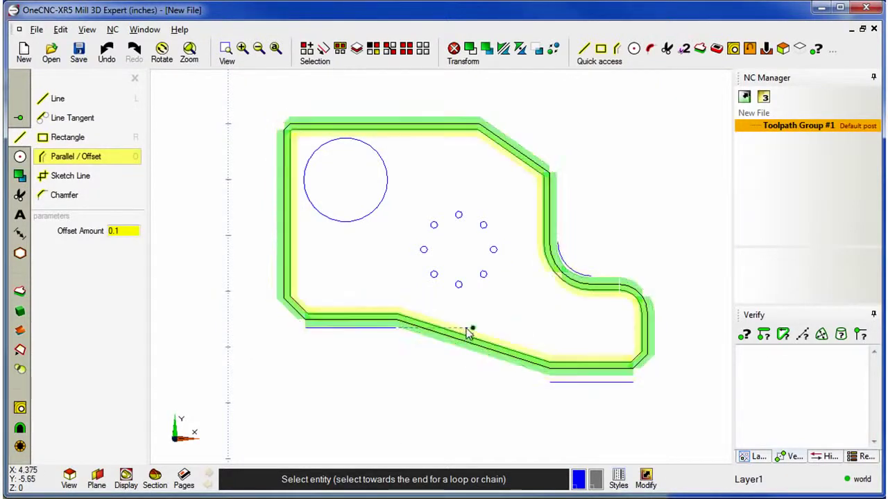
pyautogui.click(468, 334)
pyautogui.press('Escape')
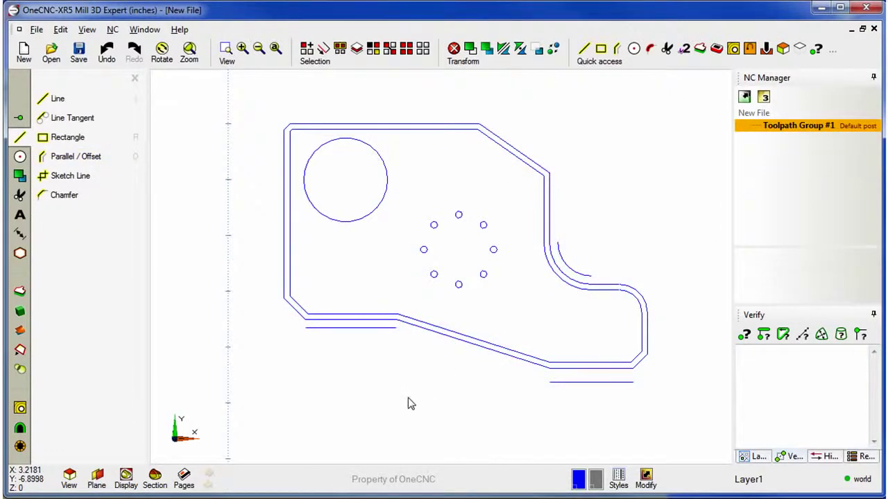
# Delete the two separate offset lines and the offset arc lying outside the outline.
pyautogui.press('o')
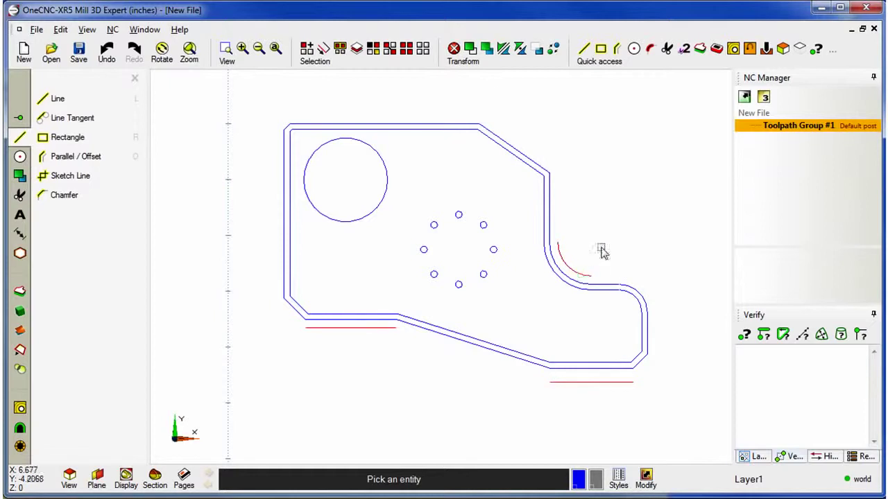
pyautogui.press('Escape')
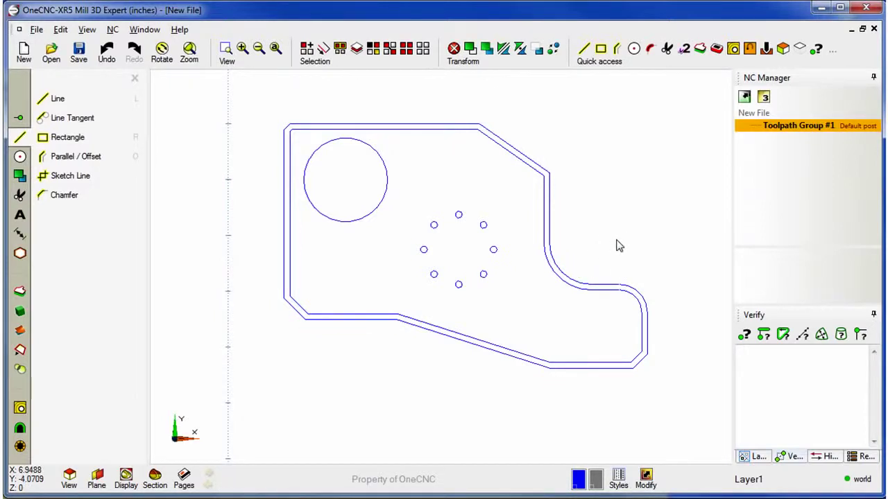
# Extrude the outer outline loop downward into a solid with Extrude curves, taper angle 0 and height -1.
pyautogui.moveTo(619, 246); pyautogui.dragTo(511, 240, button='middle')
pyautogui.click(136, 79)
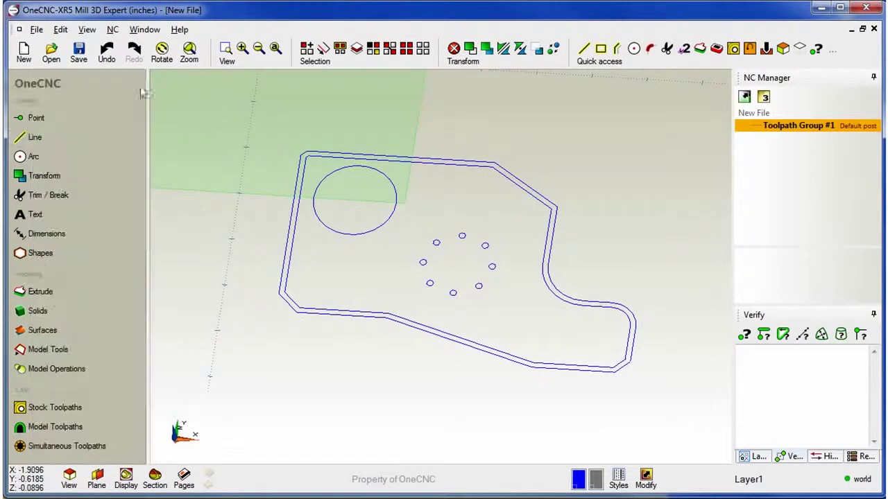
pyautogui.moveTo(332, 285)
pyautogui.mouseDown(button='middle')
pyautogui.moveTo(319, 250)
pyautogui.moveTo(345, 259)
pyautogui.moveTo(345, 287)
pyautogui.mouseUp(button='middle')
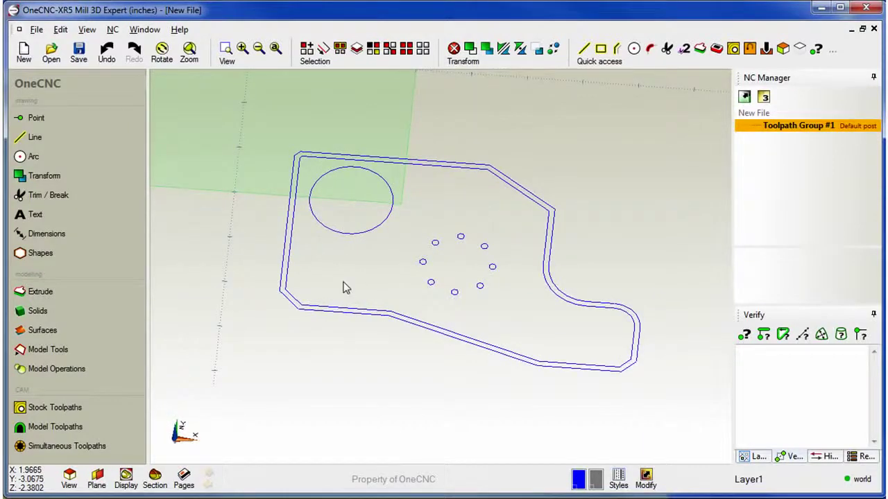
pyautogui.click(40, 291)
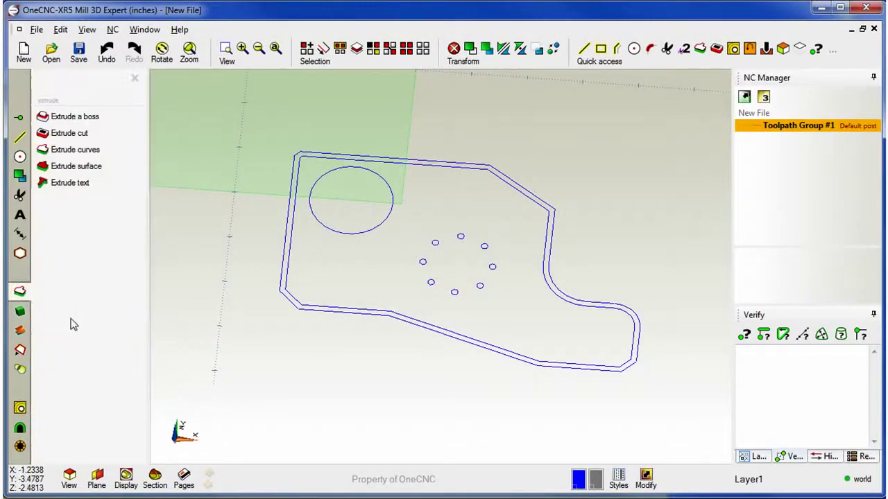
pyautogui.click(75, 149)
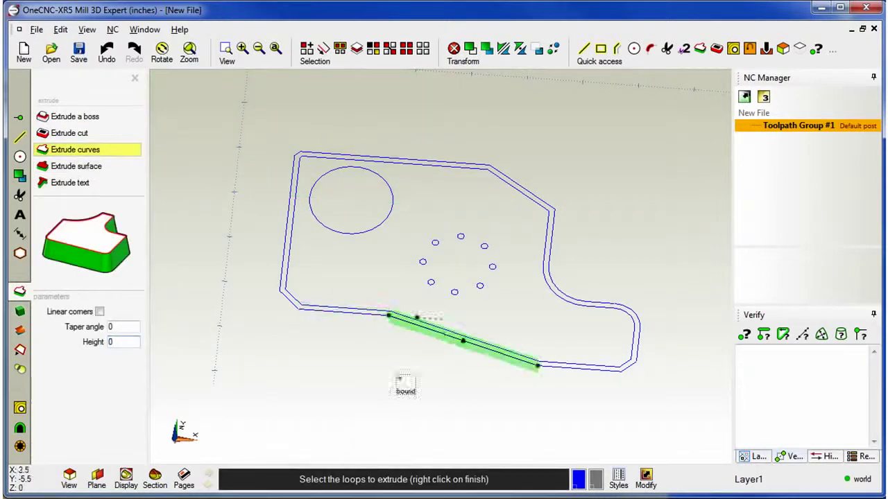
pyautogui.click(439, 340)
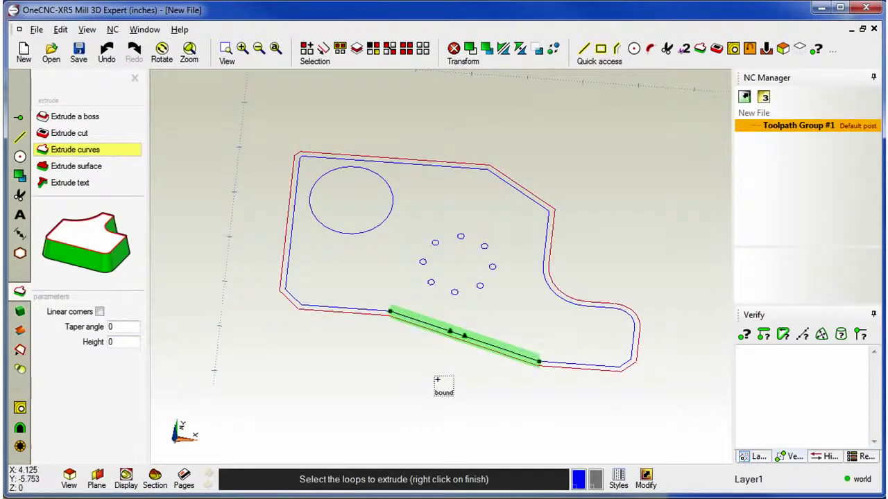
pyautogui.rightClick(438, 385)
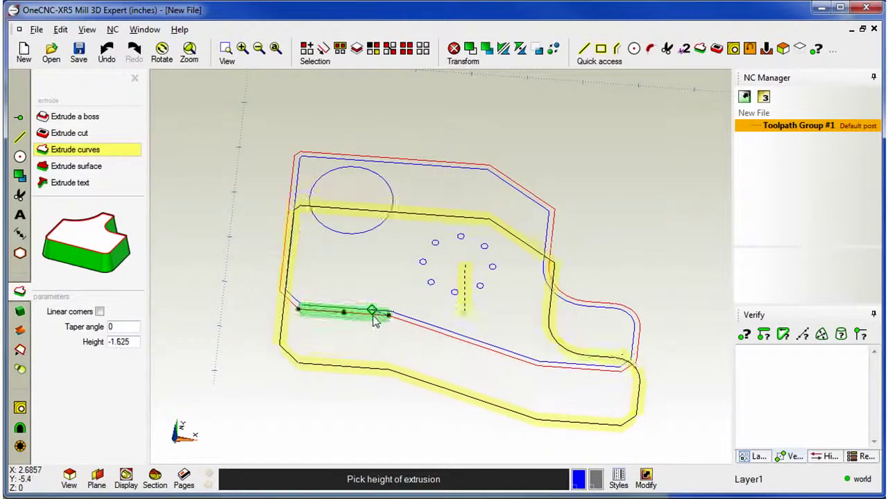
pyautogui.click(377, 303)
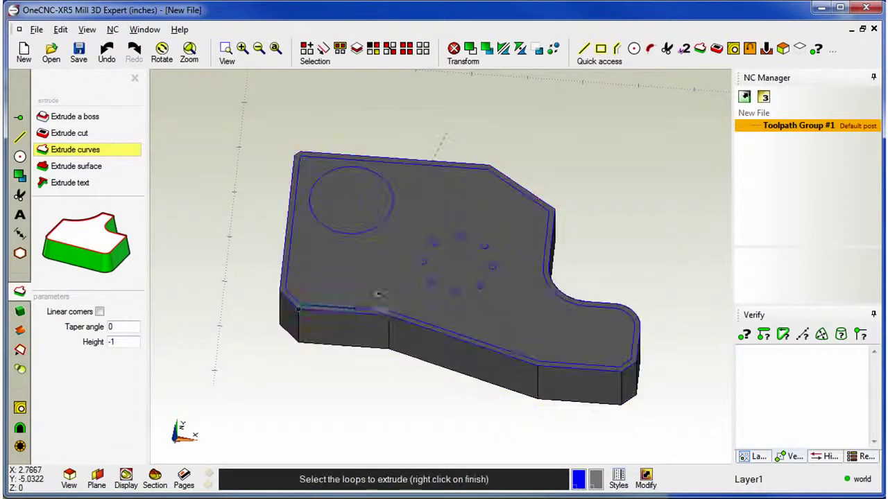
# Cut a pocket from the inner offset loop with Extrude cut at a depth of -0.5.
pyautogui.click(69, 133)
pyautogui.click(430, 171)
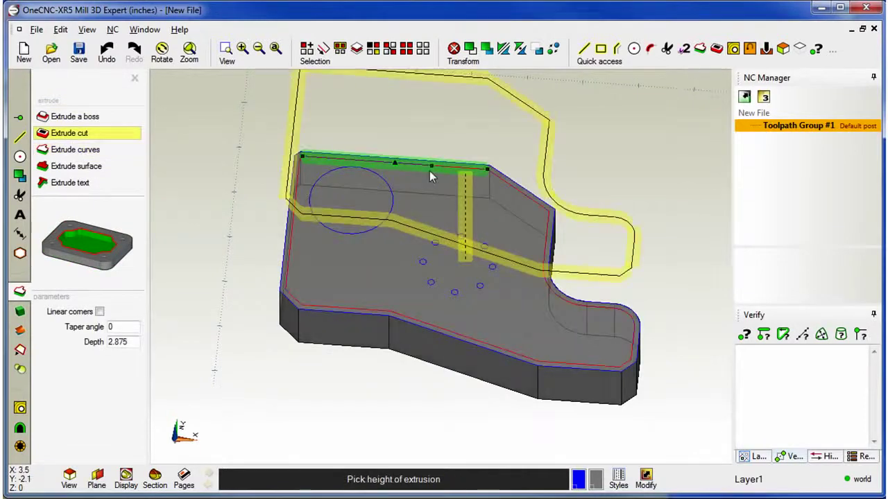
pyautogui.click(428, 280)
# Extrude-cut the large circle completely through the pocket floor with a depth of -6.125.
pyautogui.moveTo(299, 326)
pyautogui.mouseDown(button='middle')
pyautogui.moveTo(287, 362)
pyautogui.moveTo(300, 312)
pyautogui.mouseUp(button='middle')
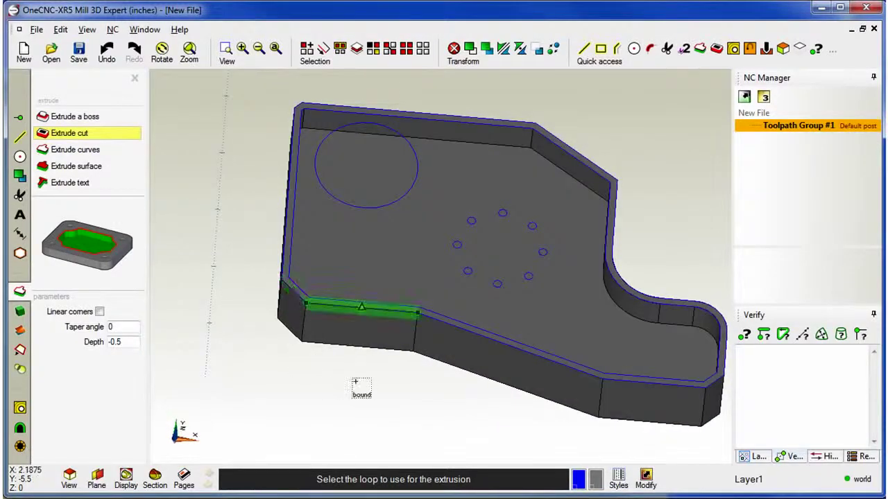
pyautogui.click(363, 208)
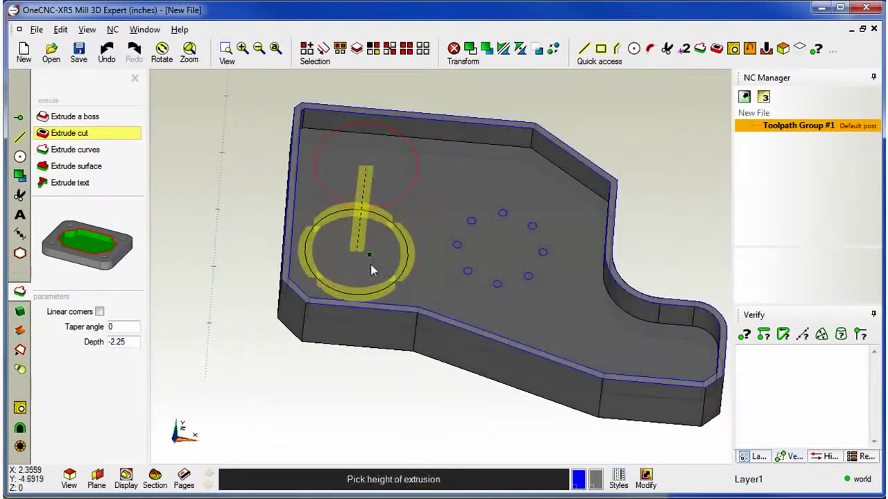
pyautogui.click(370, 407)
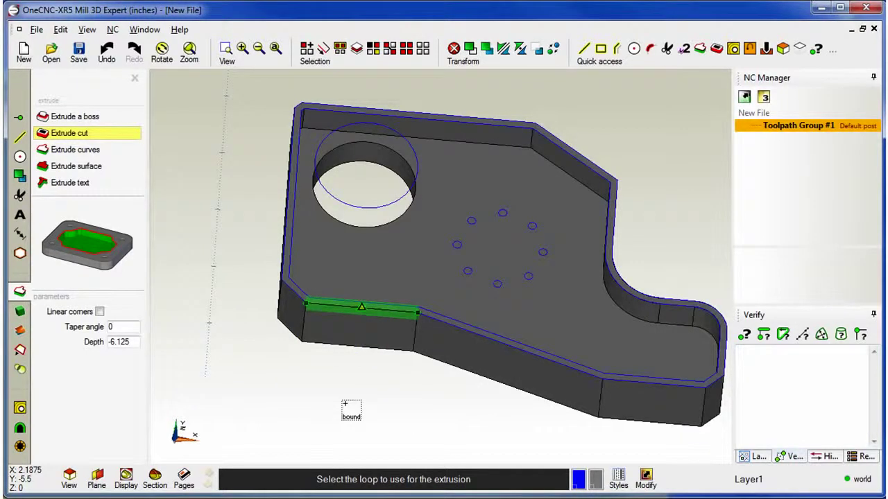
# Extrude-cut each of the eight bolt pattern circles through the pocket floor, picking depths beyond the plate thickness, and end the command.
pyautogui.scroll(3, 401, 386)
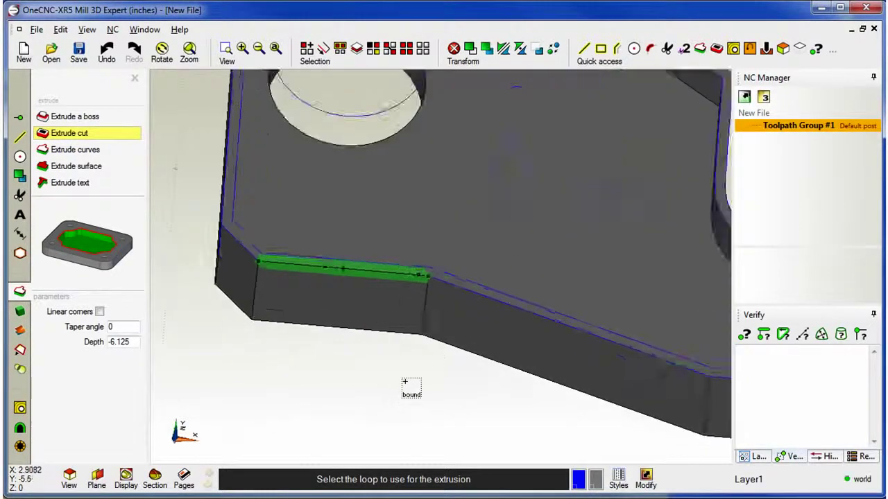
pyautogui.moveTo(404, 383); pyautogui.dragTo(375, 381, button='middle')
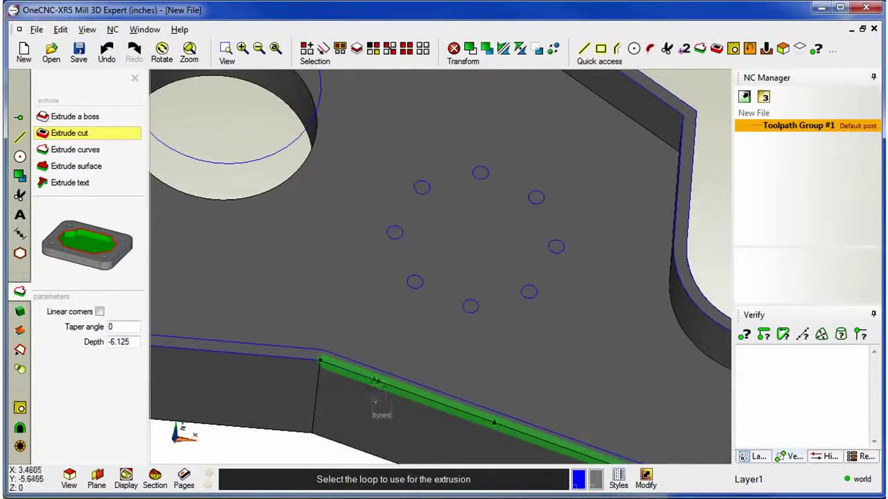
pyautogui.click(479, 175)
pyautogui.click(458, 333)
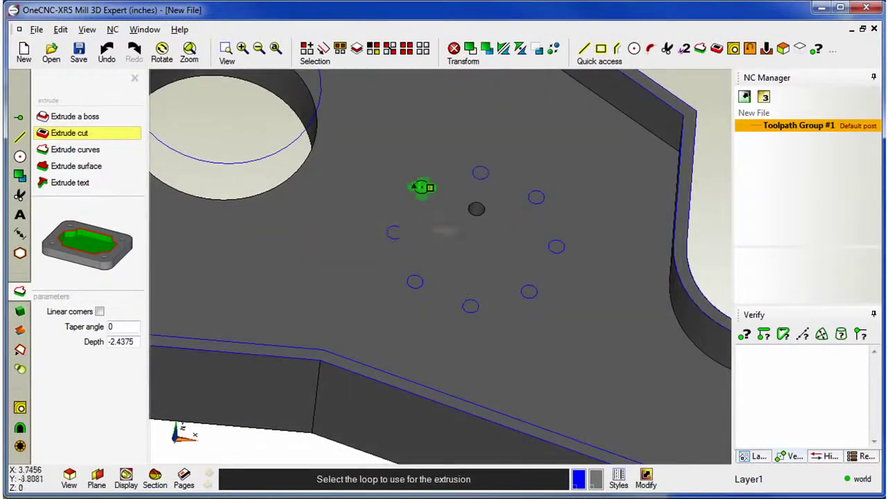
pyautogui.click(422, 187)
pyautogui.click(443, 355)
pyautogui.click(394, 232)
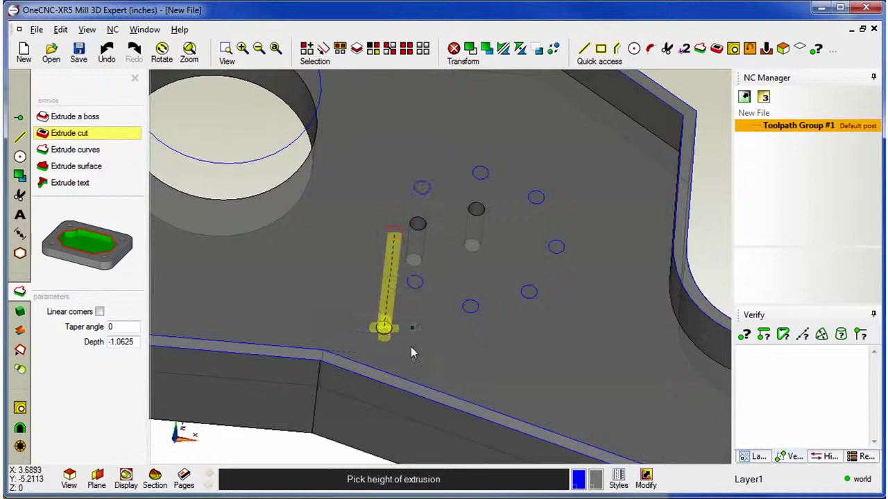
pyautogui.click(412, 352)
pyautogui.click(415, 282)
pyautogui.click(438, 423)
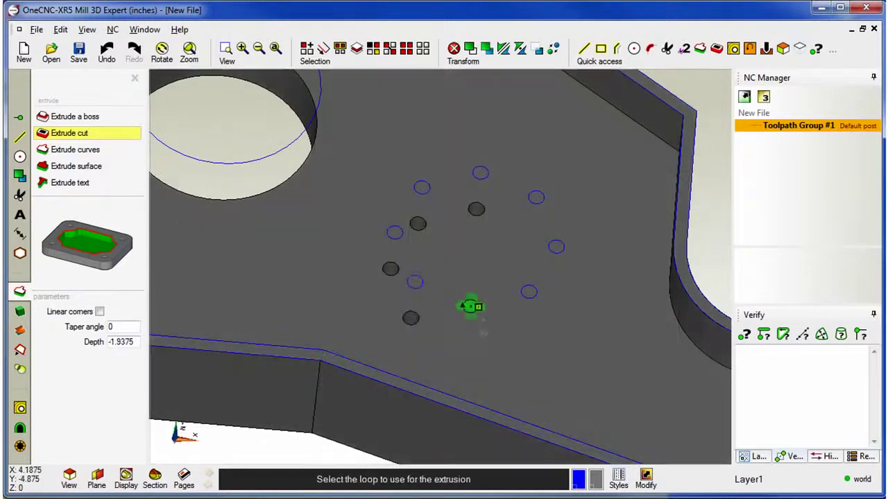
pyautogui.click(471, 305)
pyautogui.click(462, 444)
pyautogui.click(528, 292)
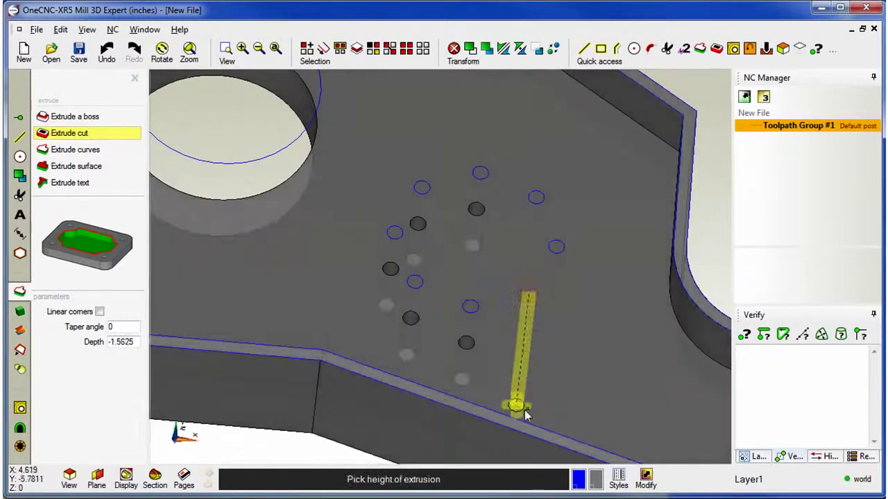
pyautogui.click(513, 424)
pyautogui.click(556, 246)
pyautogui.click(562, 420)
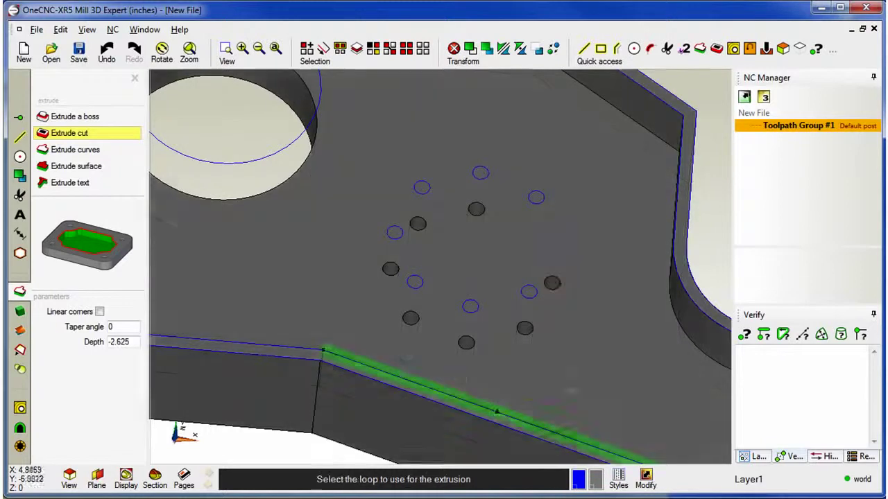
pyautogui.click(534, 197)
pyautogui.click(571, 409)
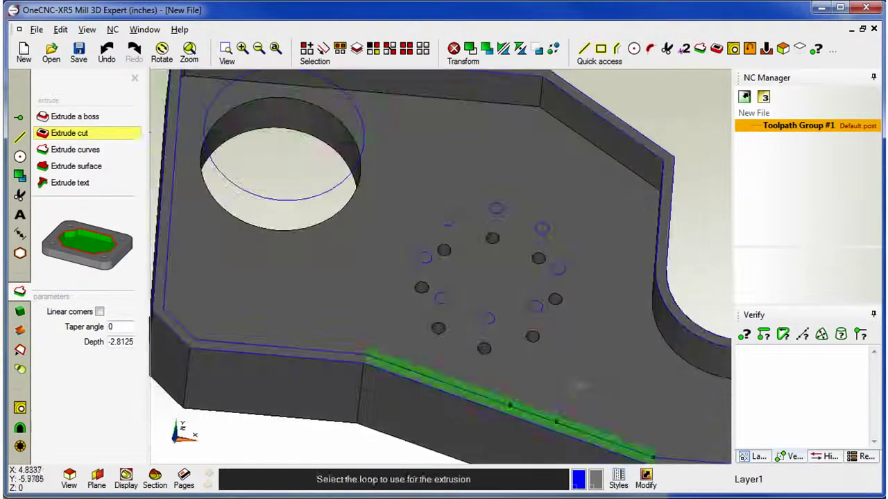
pyautogui.press('Escape')
pyautogui.scroll(-4, 569, 353)
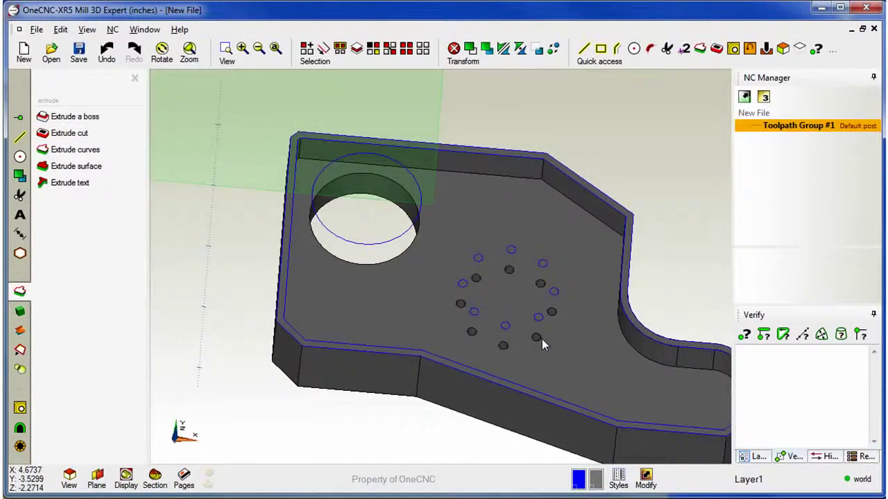
# Move the whole plate together with its sketch curves so that its chamfered upper-left corner point lands on the world origin.
pyautogui.rightClick(541, 339)
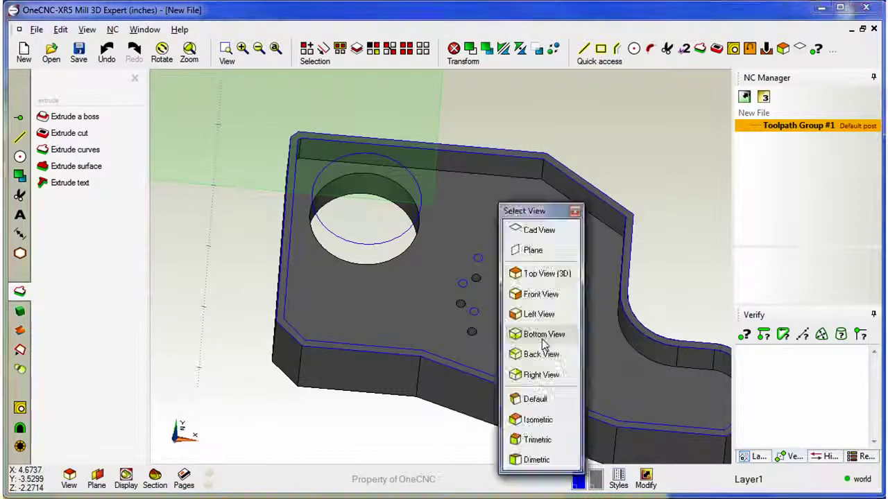
pyautogui.click(541, 336)
pyautogui.moveTo(412, 305)
pyautogui.mouseDown(button='middle')
pyautogui.moveTo(443, 310)
pyautogui.moveTo(457, 331)
pyautogui.mouseUp(button='middle')
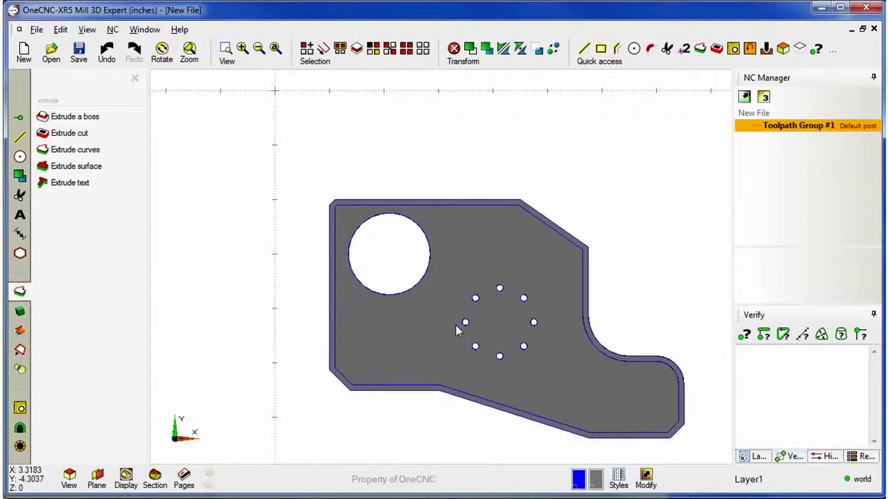
pyautogui.click(408, 334)
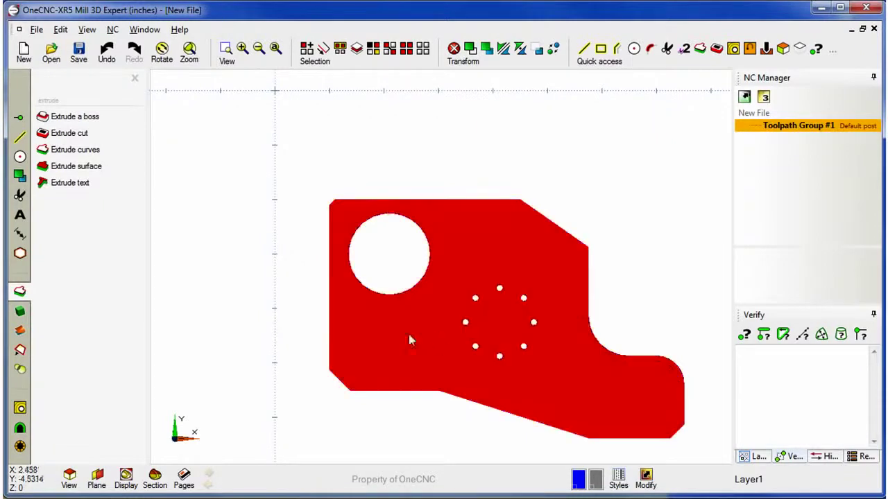
pyautogui.click(470, 50)
pyautogui.scroll(3, 393, 166)
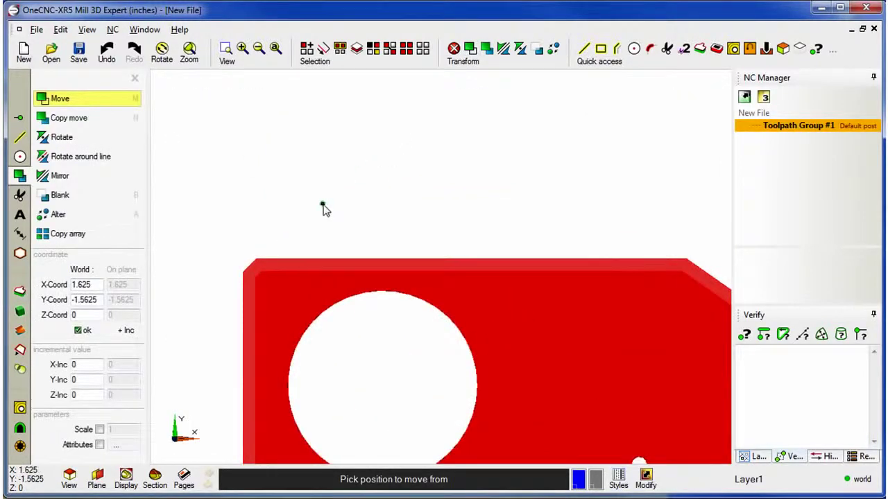
pyautogui.moveTo(323, 206); pyautogui.dragTo(434, 178, button='middle')
pyautogui.scroll(2, 434, 178)
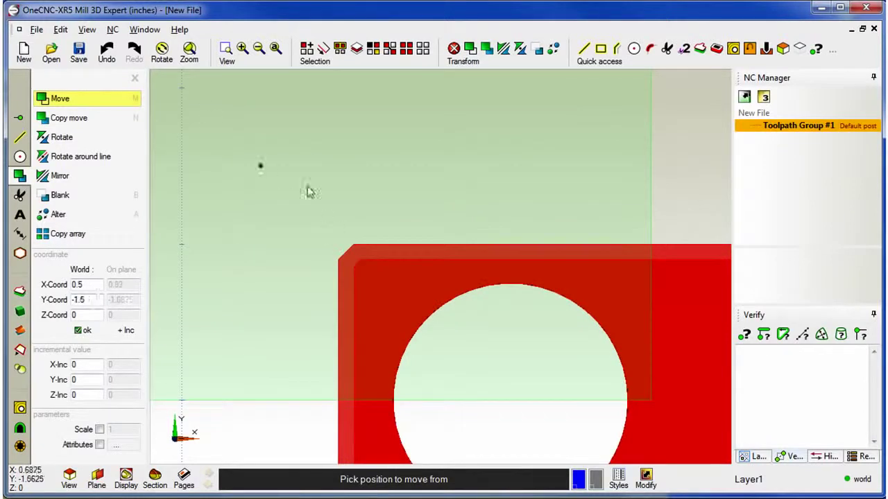
pyautogui.moveTo(340, 198); pyautogui.dragTo(387, 127, button='middle')
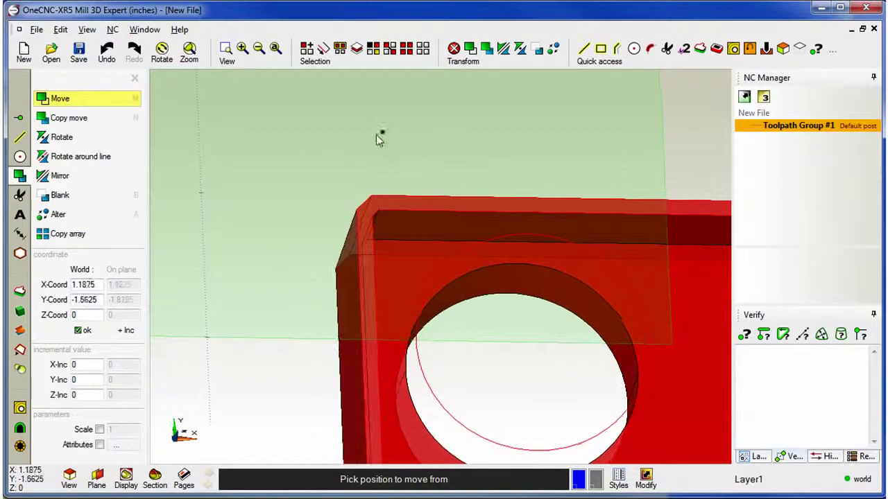
pyautogui.click(356, 198)
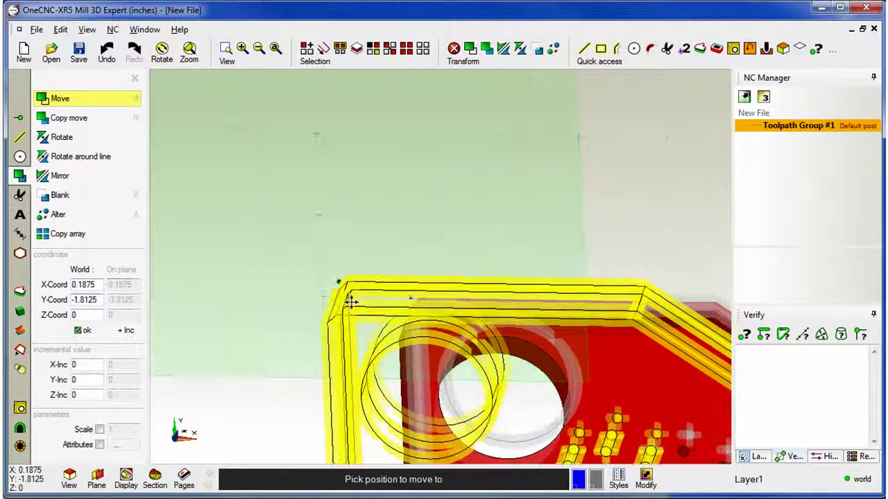
pyautogui.click(352, 182)
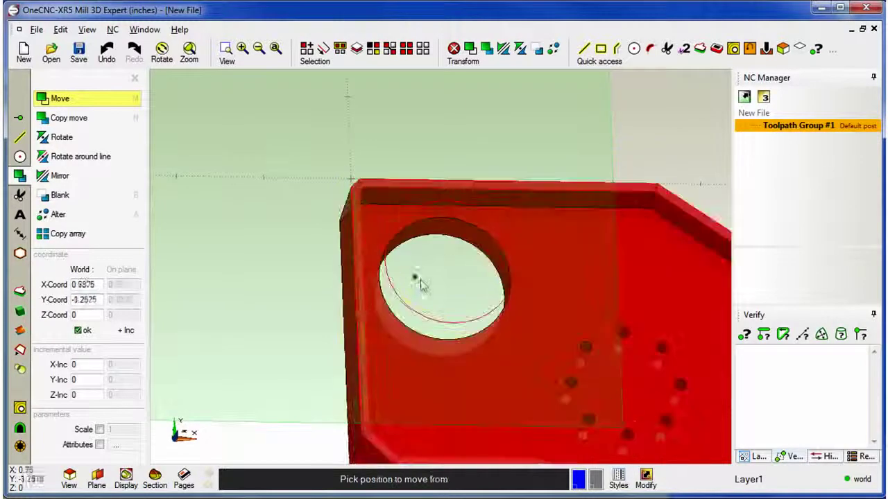
pyautogui.scroll(-2, 420, 285)
pyautogui.press('Escape')
# Rotate the plate and its curves 90 degrees about the origin in the Z plane.
pyautogui.moveTo(412, 191); pyautogui.dragTo(426, 263, button='middle')
pyautogui.scroll(-1, 428, 285)
pyautogui.scroll(-1, 462, 297)
pyautogui.scroll(-1, 425, 266)
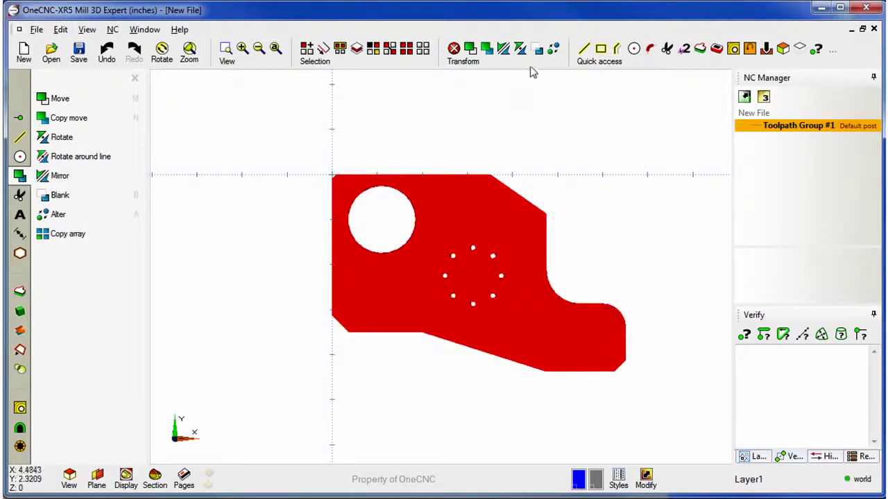
pyautogui.click(520, 50)
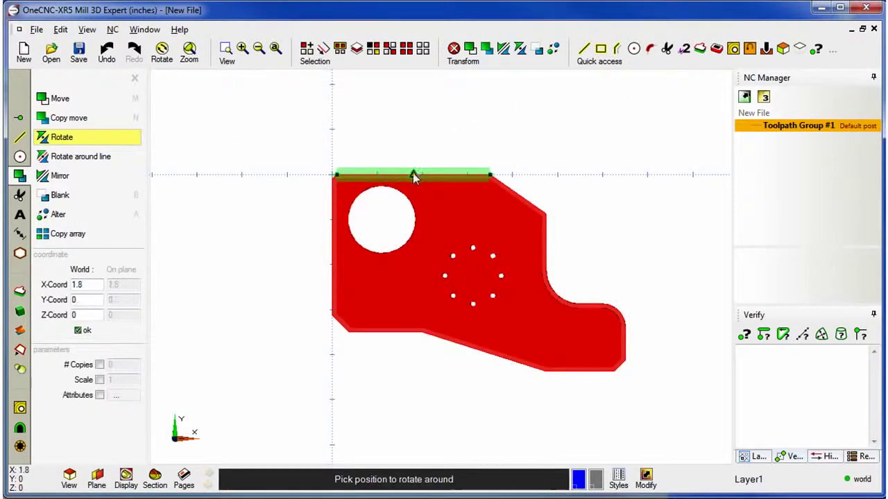
pyautogui.scroll(3, 412, 174)
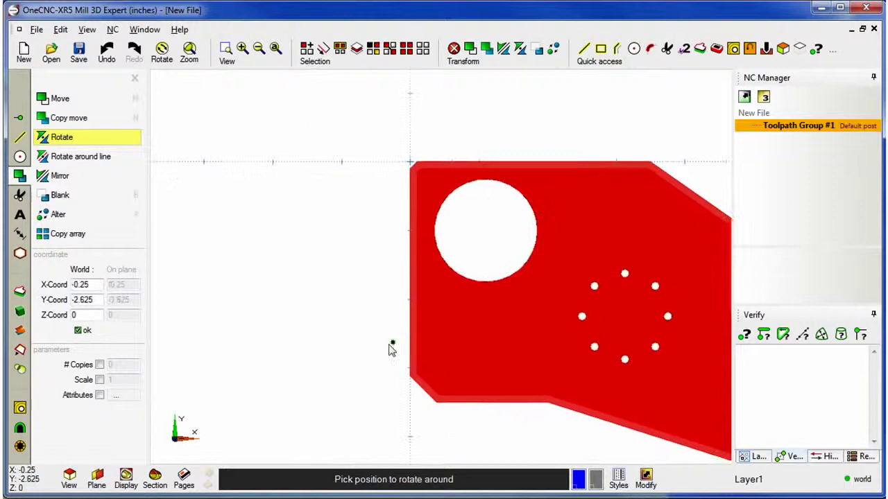
pyautogui.click(410, 163)
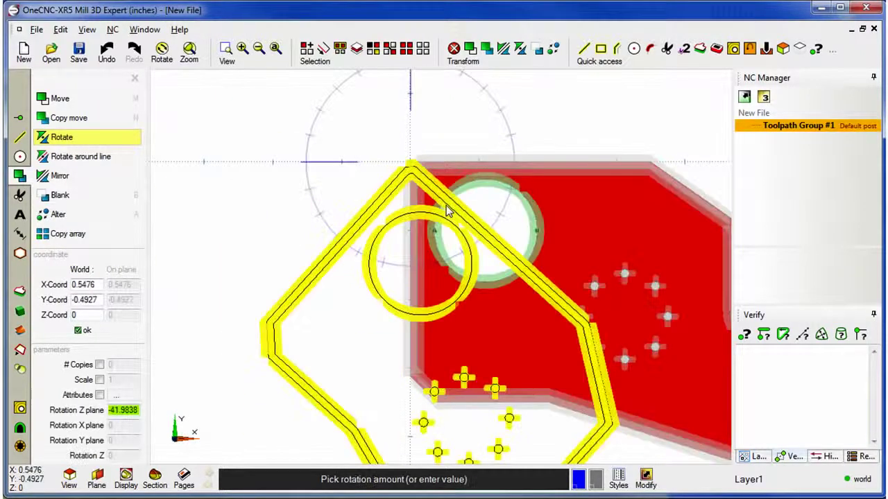
pyautogui.moveTo(448, 208); pyautogui.dragTo(395, 326, button='middle')
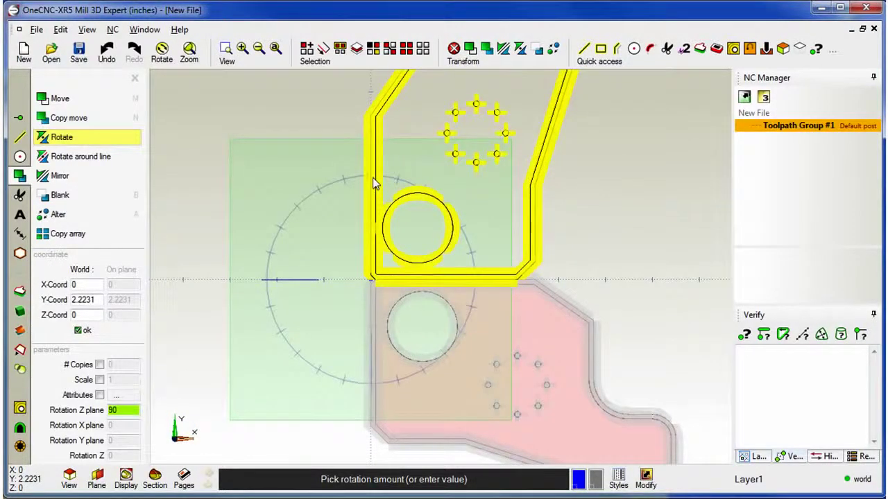
pyautogui.click(374, 183)
# Rotate the plate and its curves by -90 degrees about the origin.
pyautogui.scroll(1, 426, 351)
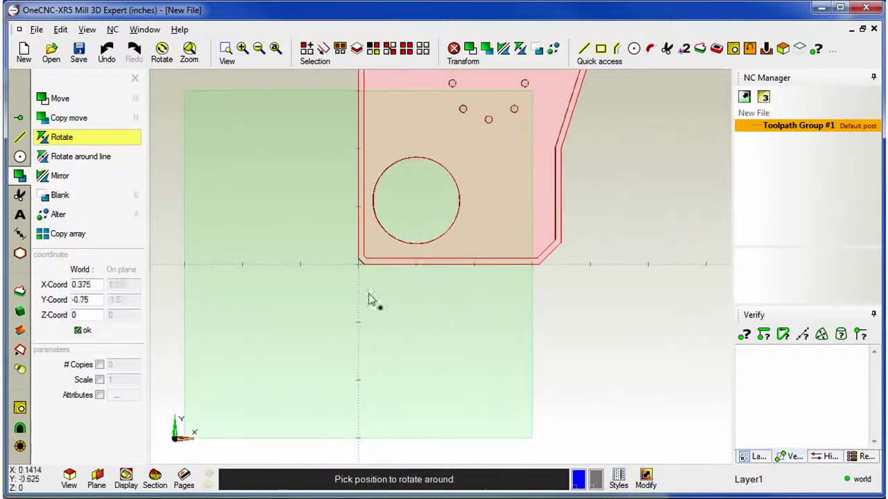
pyautogui.click(358, 269)
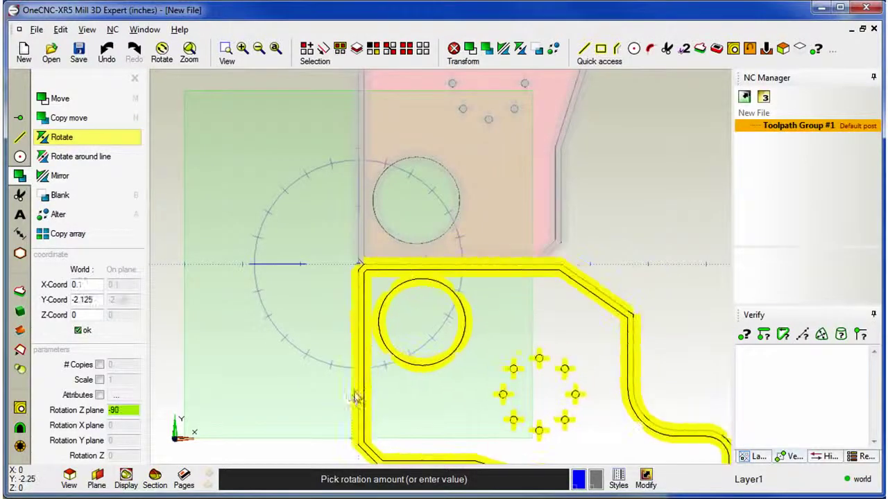
pyautogui.click(351, 400)
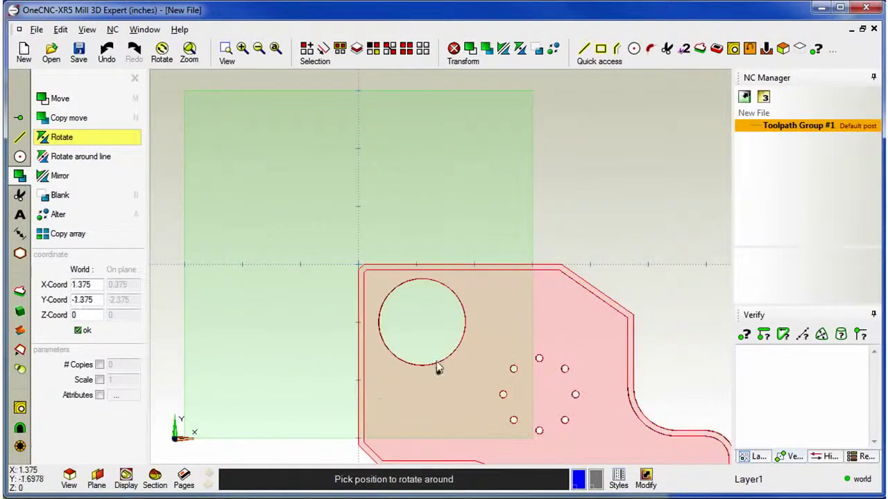
# Rotate the plate and its curves about the origin with a Z plane rotation of exactly 45 degrees, and end the command.
pyautogui.click(357, 264)
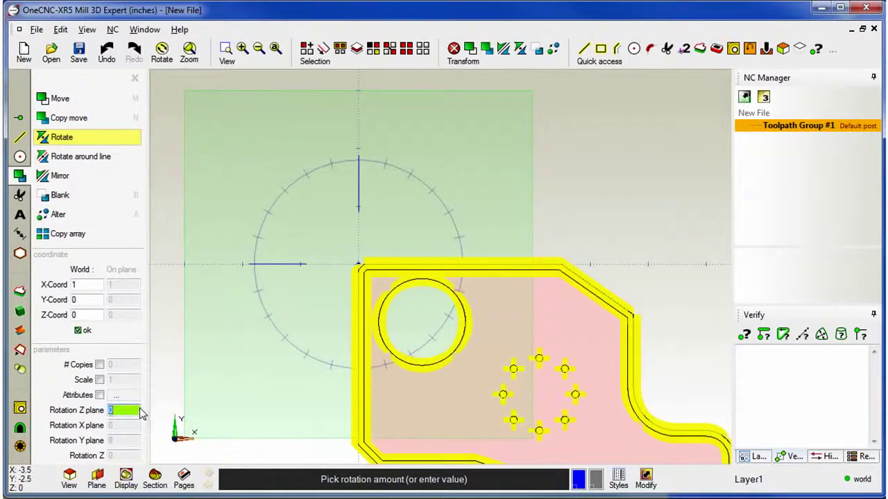
pyautogui.write('45')
pyautogui.click(83, 333)
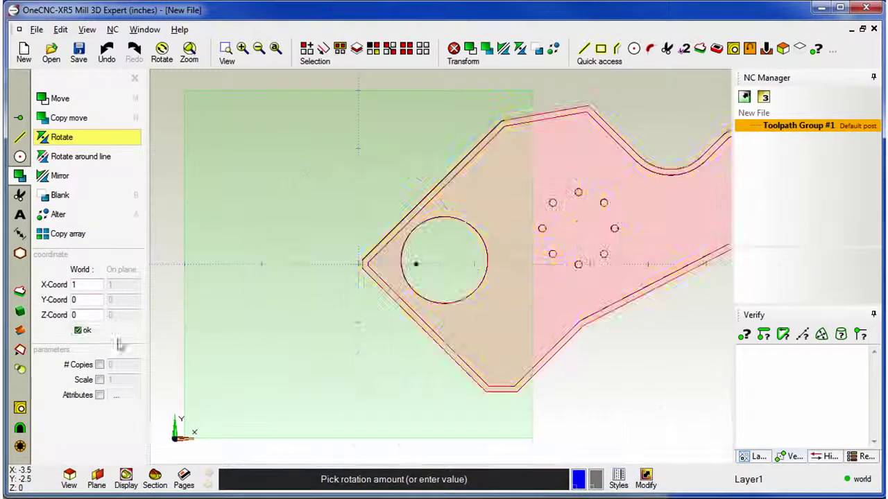
pyautogui.moveTo(386, 366)
pyautogui.mouseDown(button='middle')
pyautogui.moveTo(363, 311)
pyautogui.moveTo(531, 287)
pyautogui.moveTo(393, 333)
pyautogui.moveTo(416, 298)
pyautogui.moveTo(430, 316)
pyautogui.moveTo(435, 273)
pyautogui.mouseUp(button='middle')
pyautogui.press('Escape')
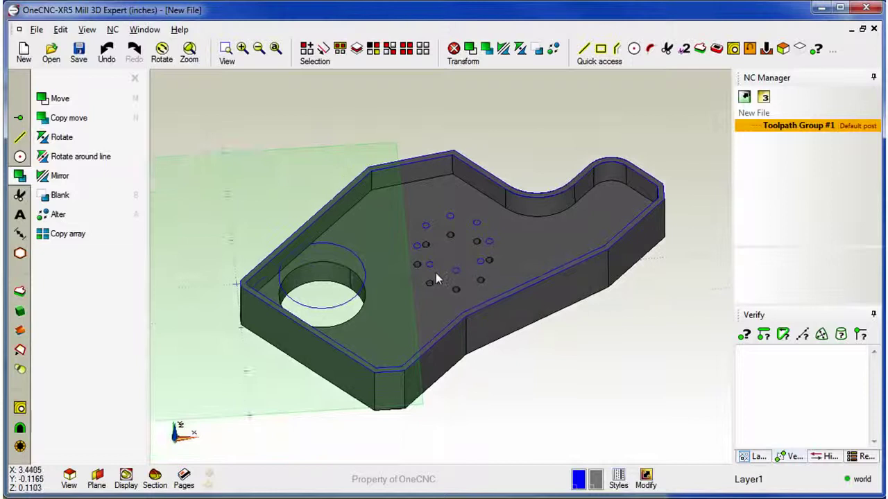